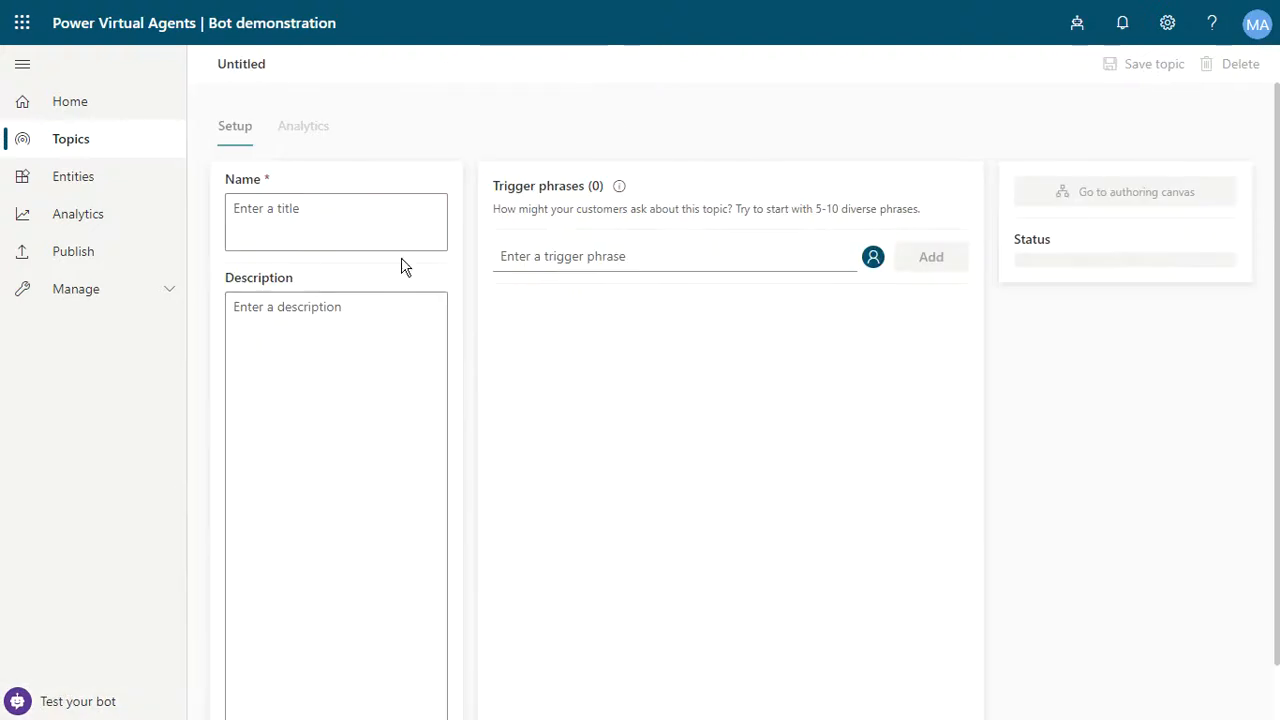
# - Name the new topic 'Leave Request' and give it the description 'This topic is related to Leave Request chatbot.'
pyautogui.click(353, 210)
pyautogui.write('L')
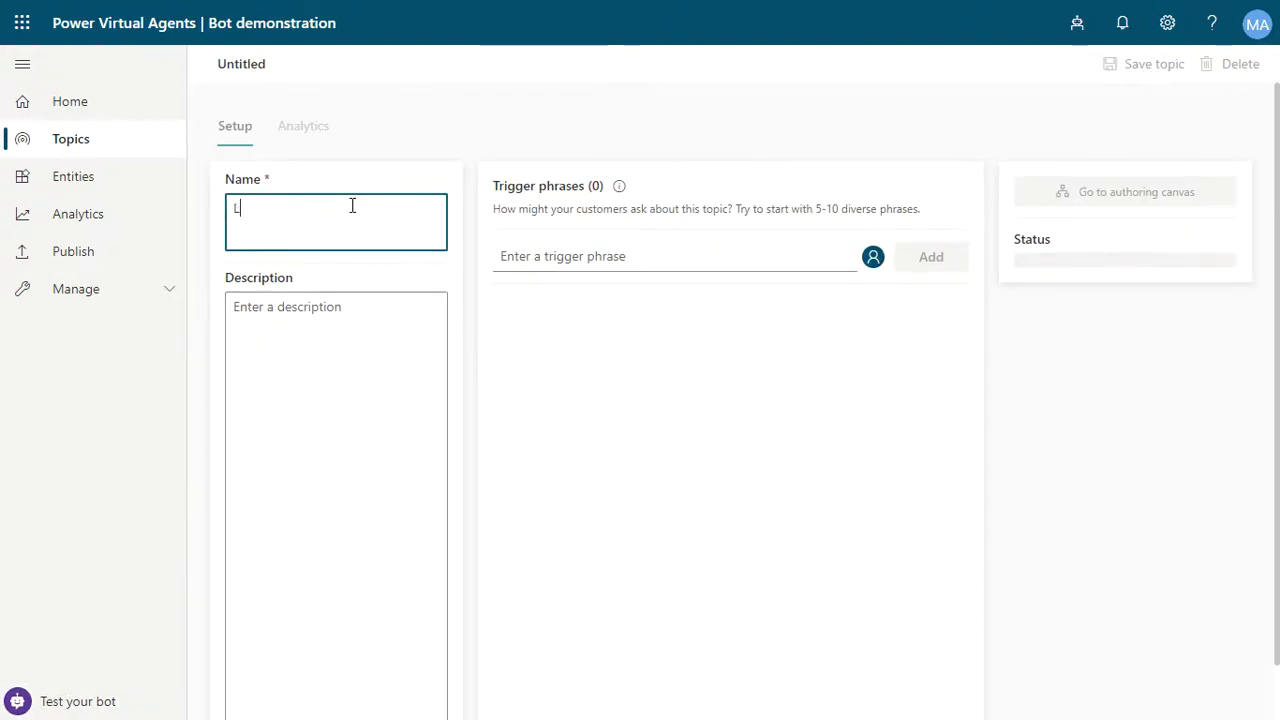
pyautogui.write('eave')
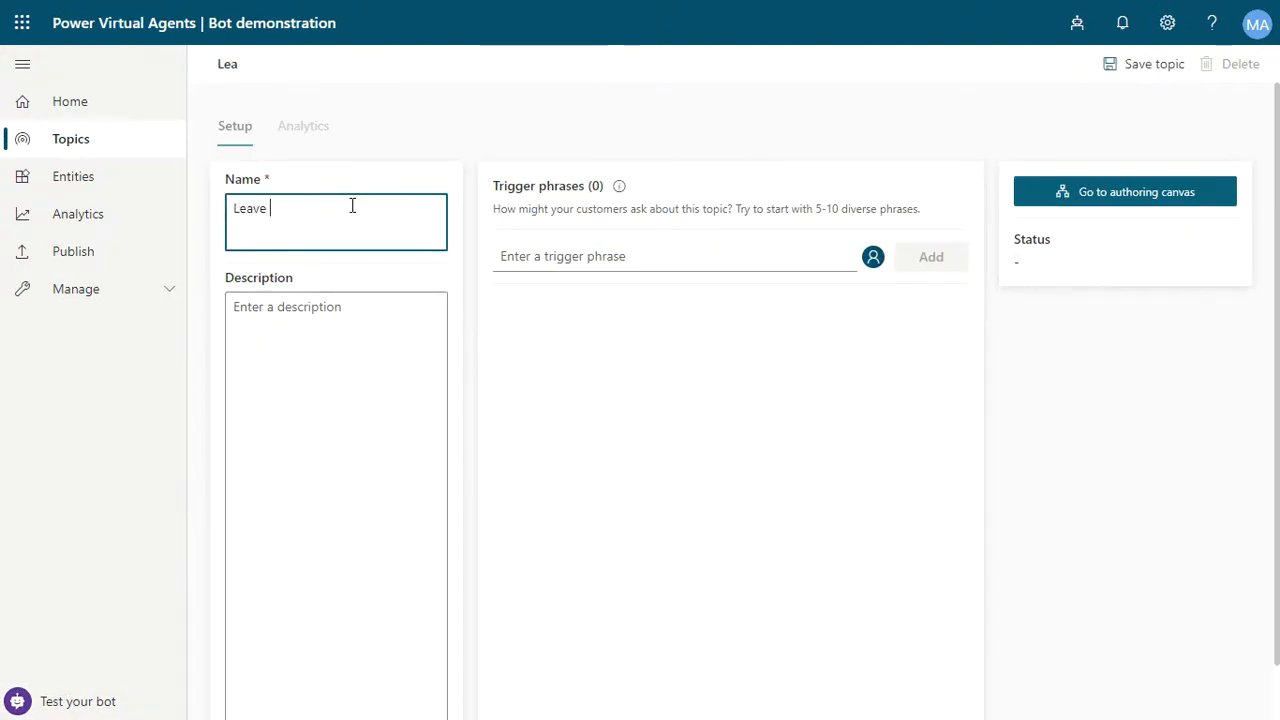
pyautogui.write(' Reuqe')
pyautogui.write('est')
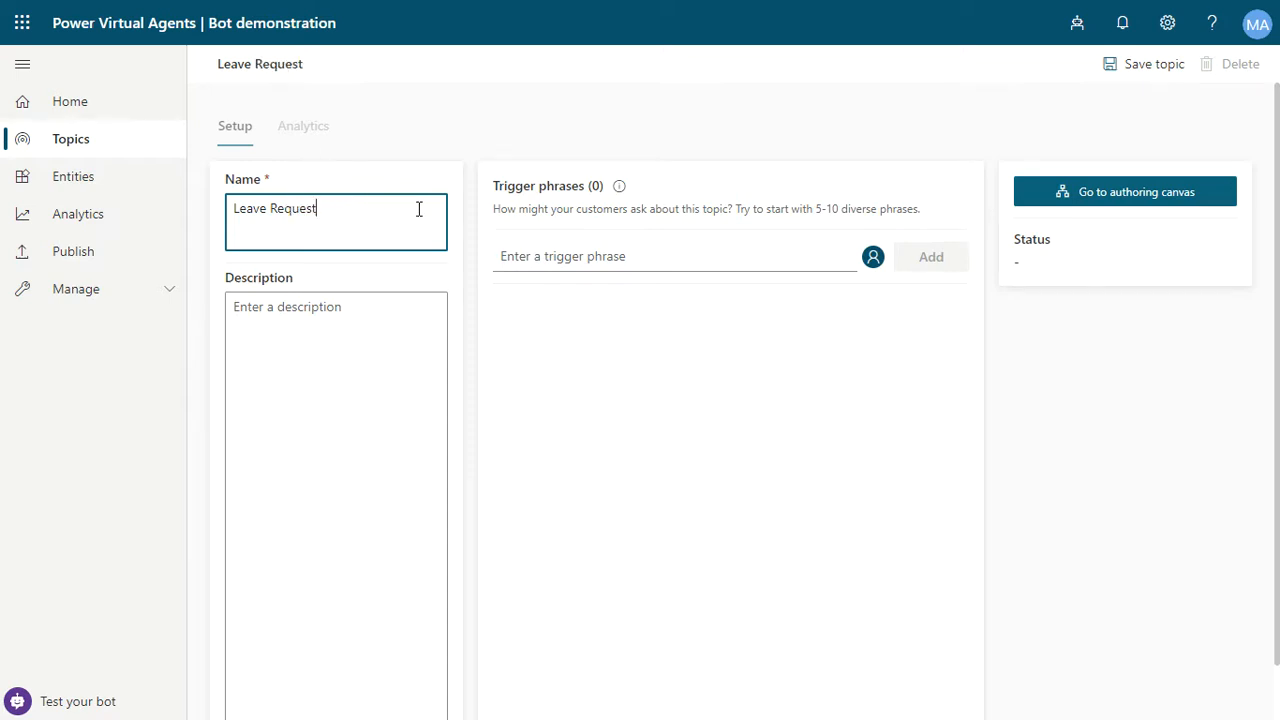
pyautogui.click(318, 363)
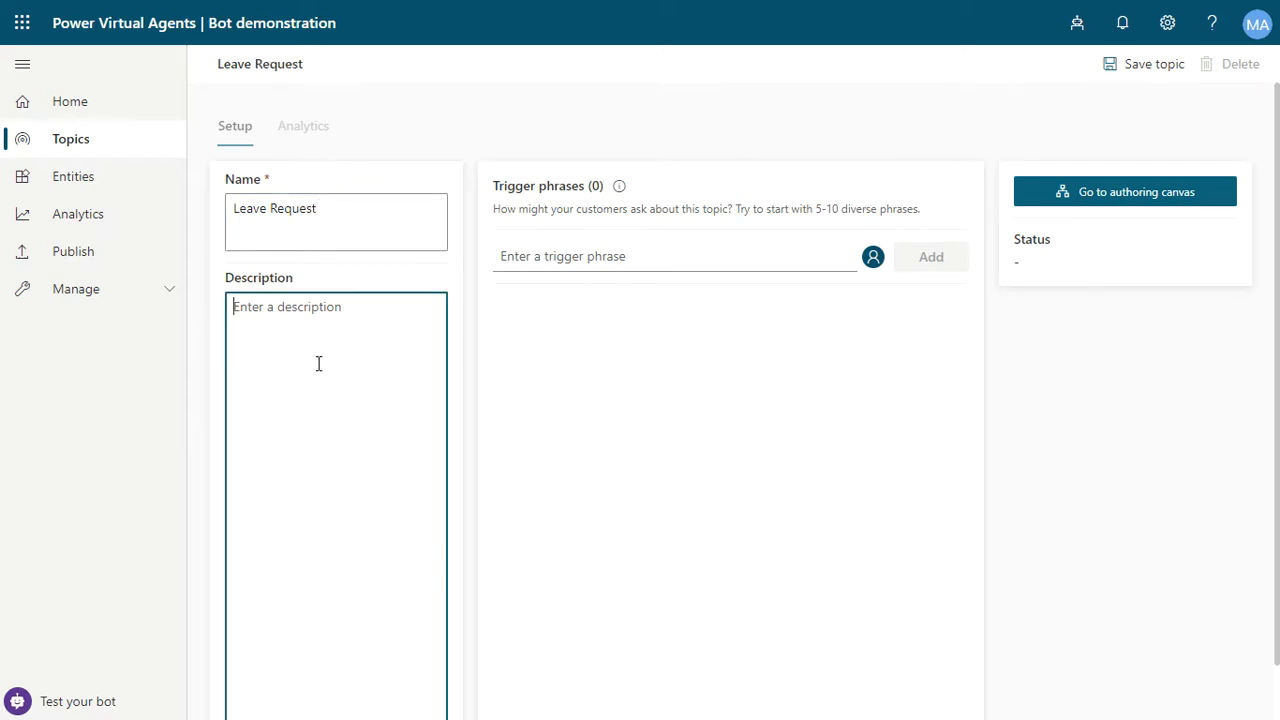
pyautogui.write('This topic is related to')
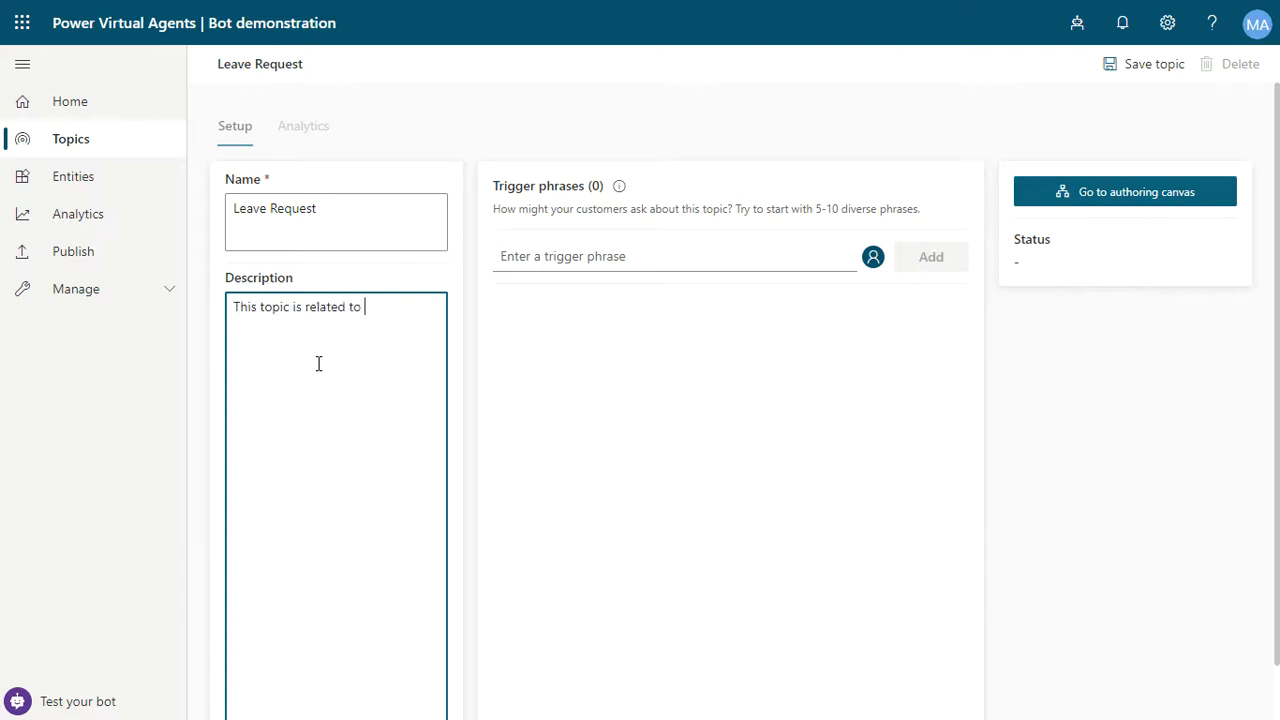
pyautogui.write(' Leave Request chatbot.')
# - Add the trigger phrase 'I want to create a new leave request'
pyautogui.click(589, 253)
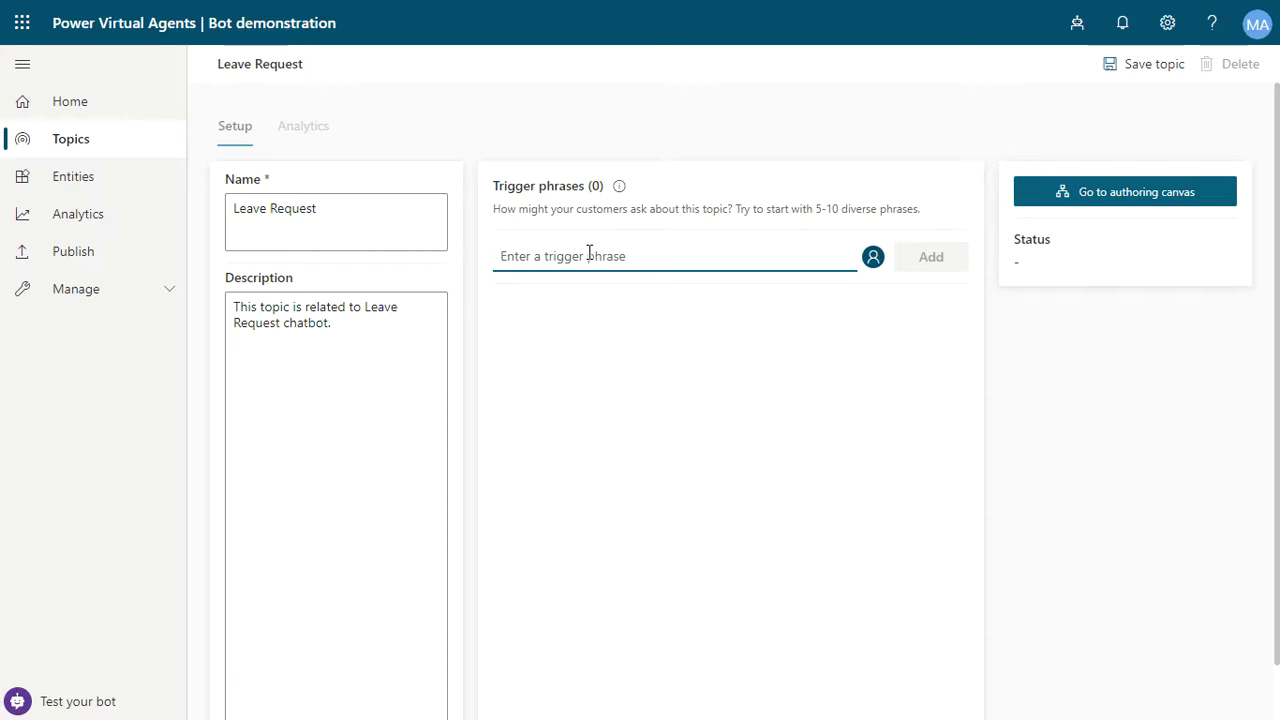
pyautogui.write('I want to')
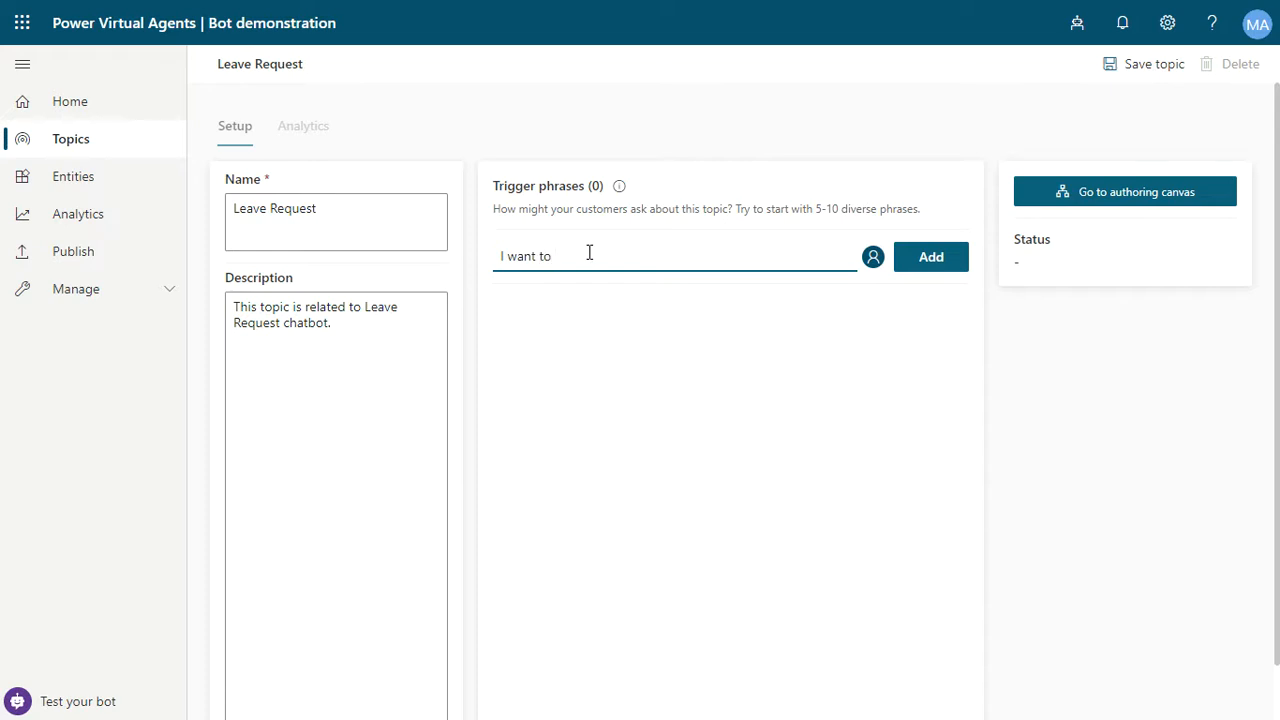
pyautogui.write(' create')
pyautogui.write(' a new')
pyautogui.write(' leav')
pyautogui.press('BackSpace')
pyautogui.write('ave qu')
pyautogui.write('quest')
pyautogui.press('Return')
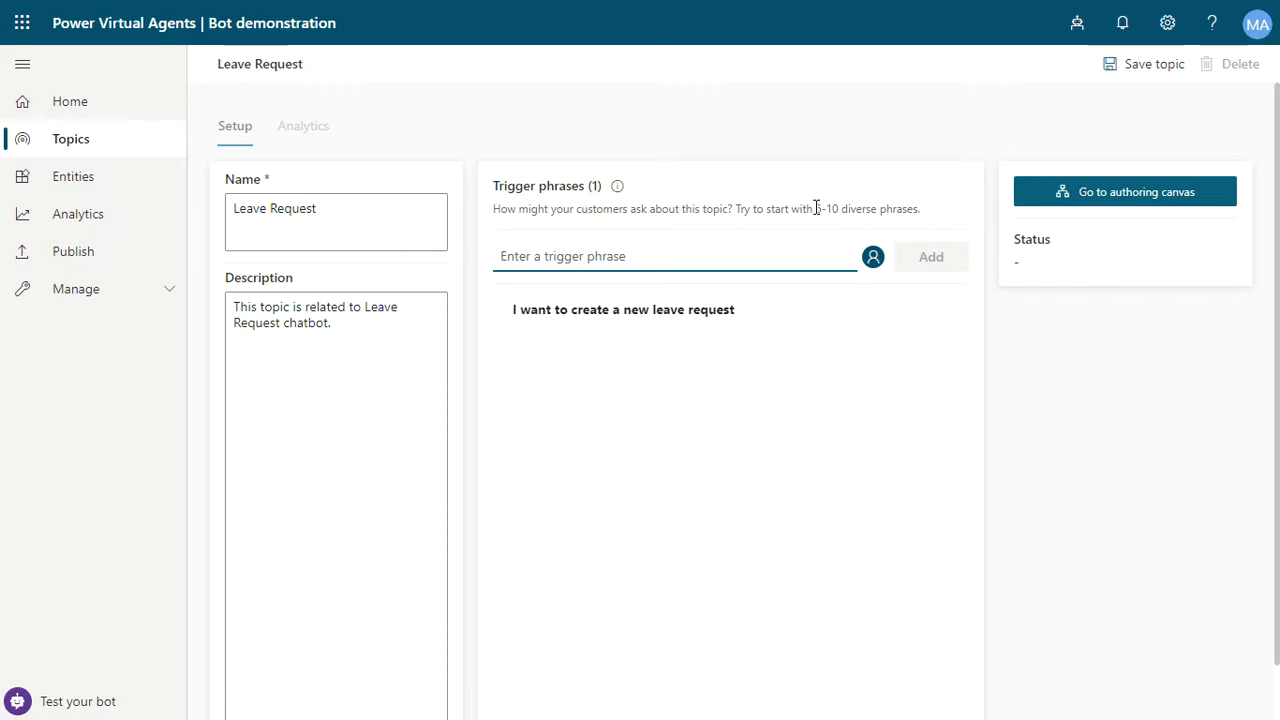
# - Add the trigger phrases 'I want leave request' and 'leave request notification'
pyautogui.write('You can')
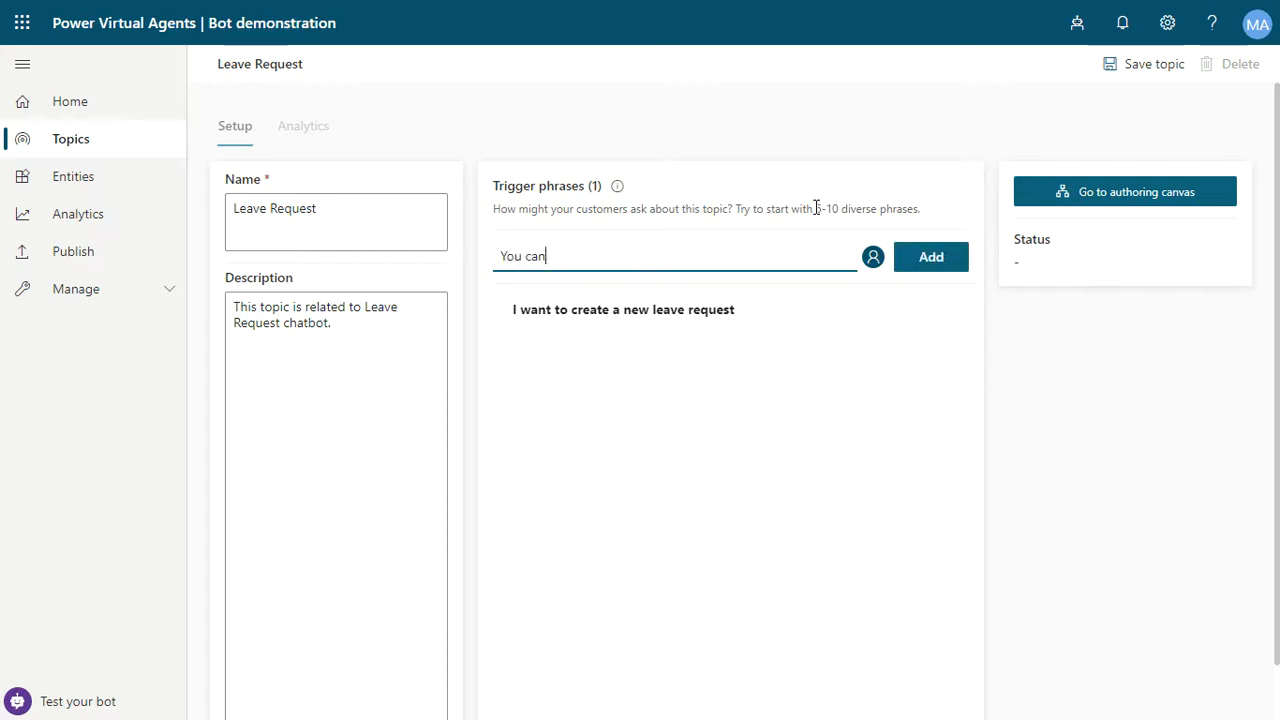
pyautogui.hotkey('ctrl', 'a')
pyautogui.press('BackSpace')
pyautogui.write('I want leave ')
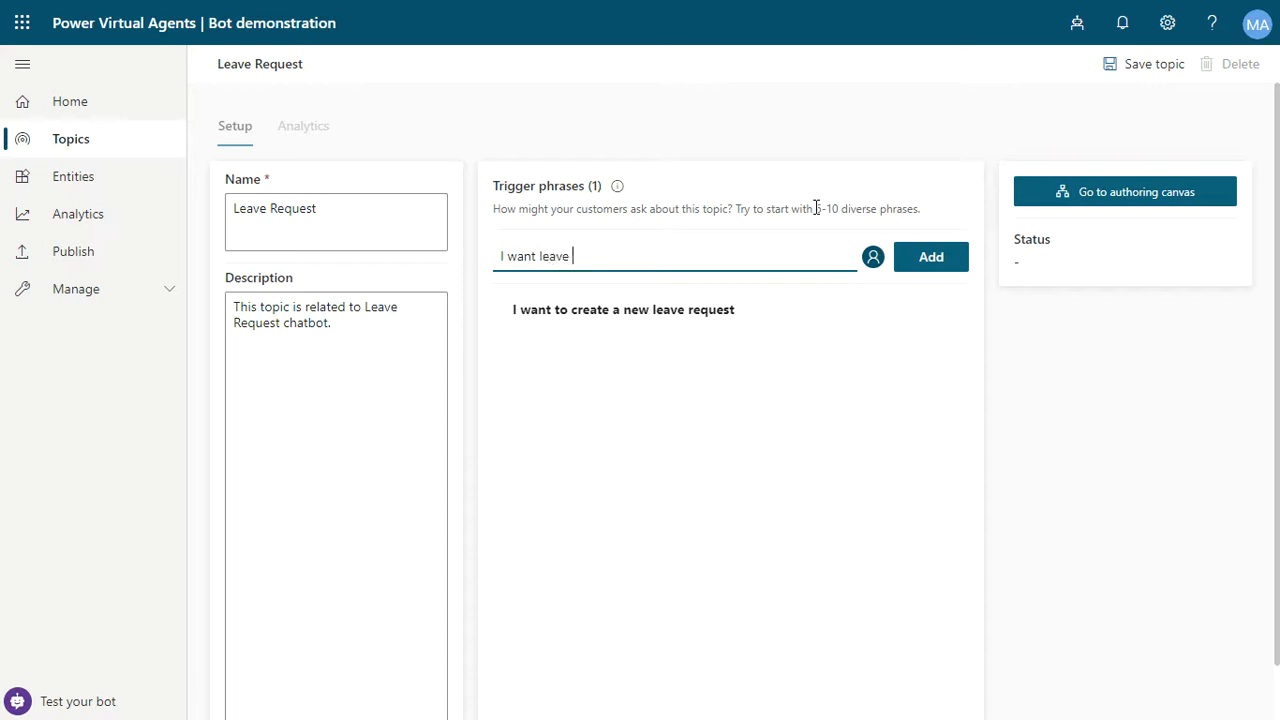
pyautogui.write('request')
pyautogui.press('Return')
pyautogui.write('lea')
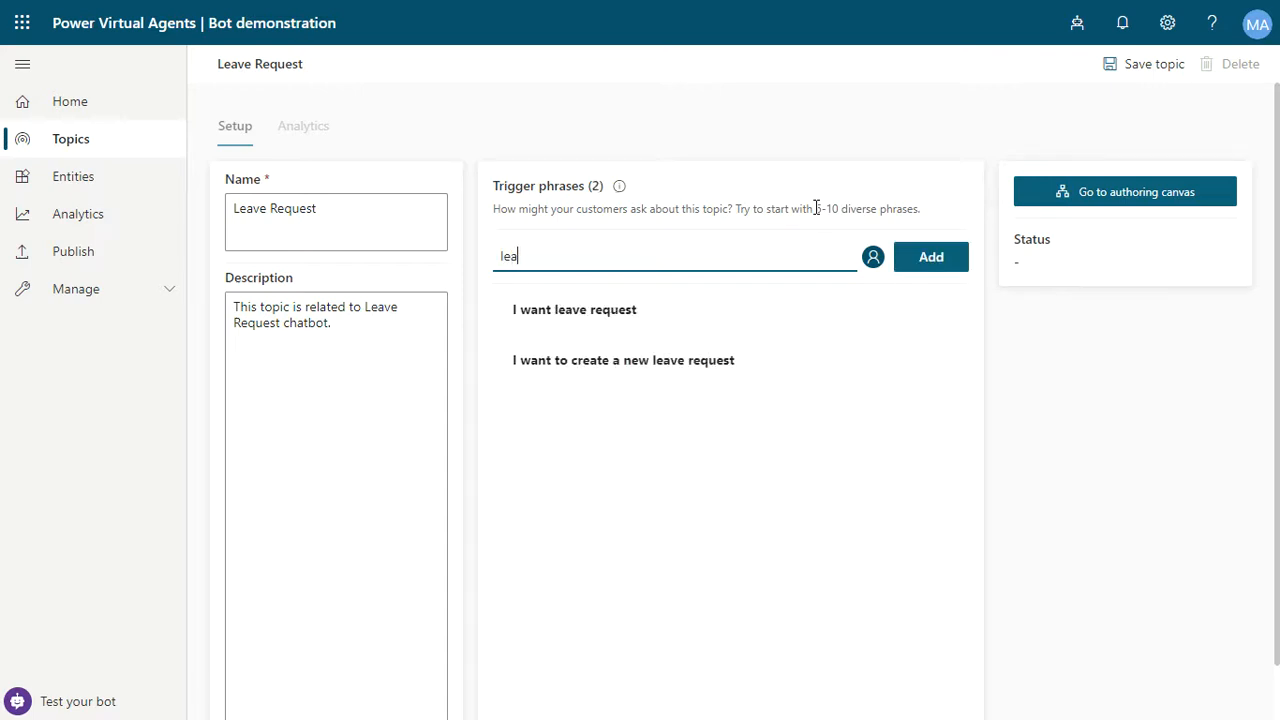
pyautogui.write('ve request notification')
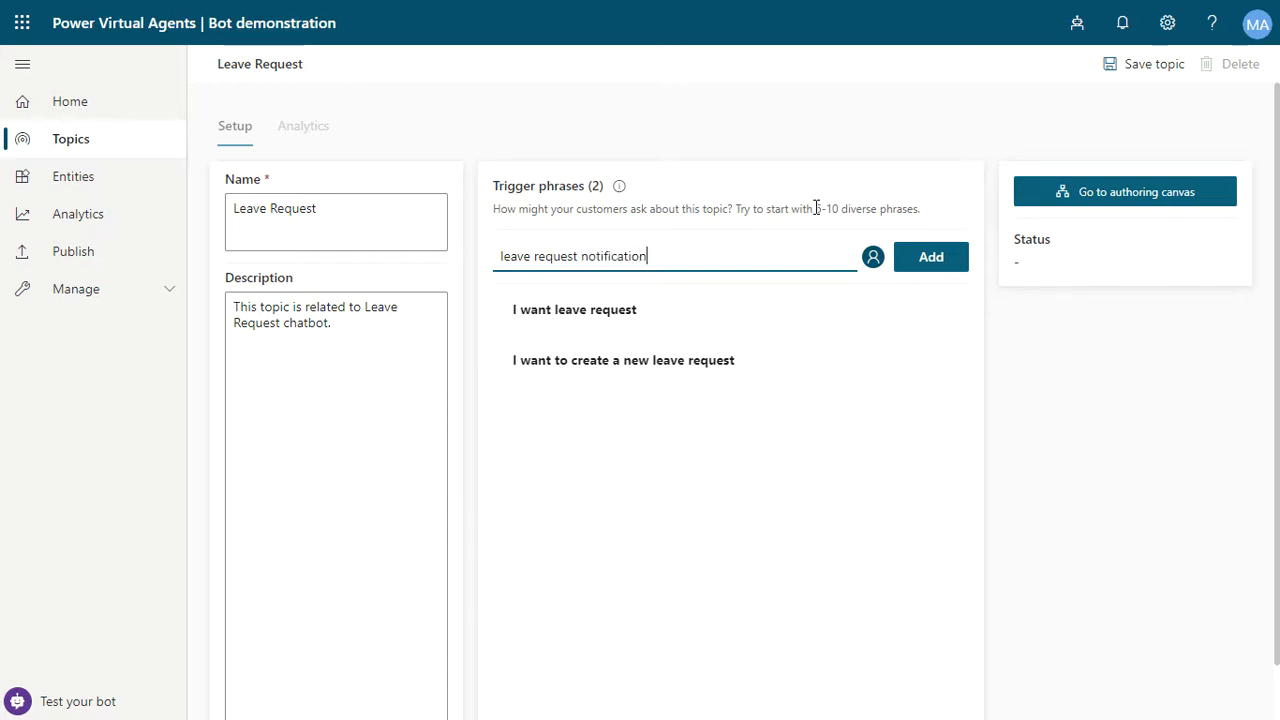
pyautogui.press('Return')
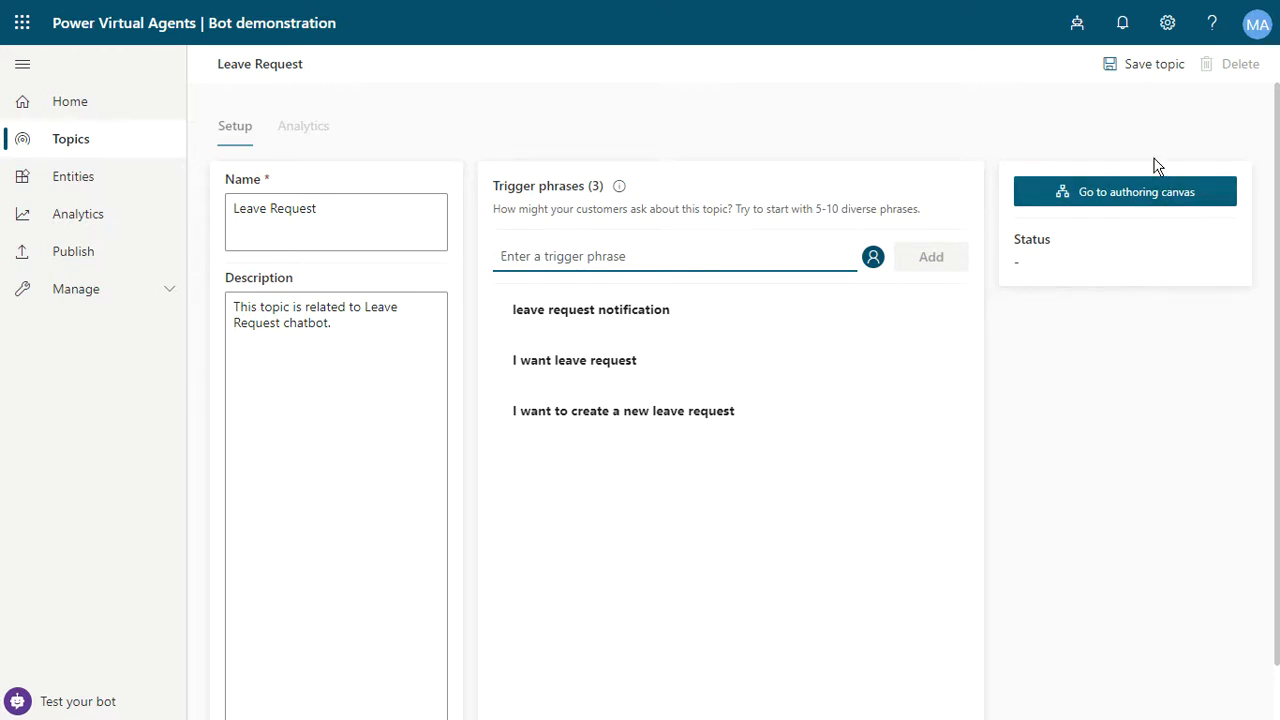
# - Open the topic's authoring canvas
pyautogui.click(1137, 208)
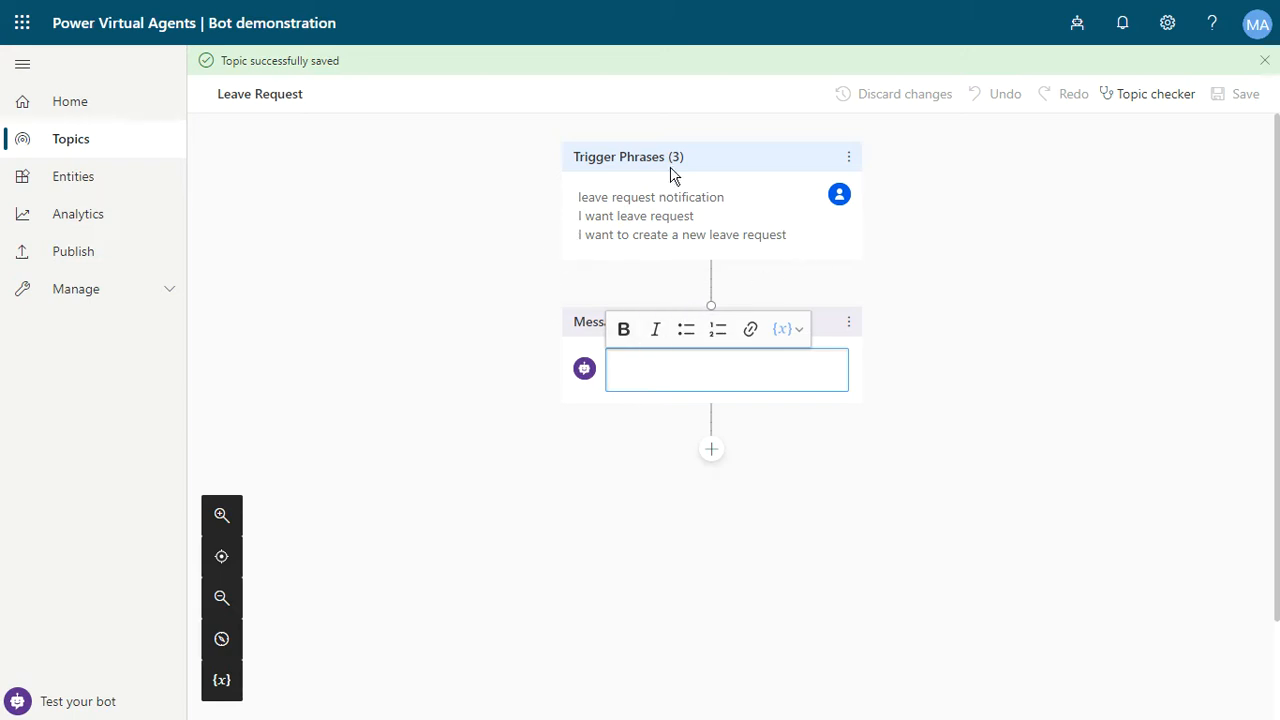
pyautogui.moveTo(580, 201); pyautogui.dragTo(717, 199)
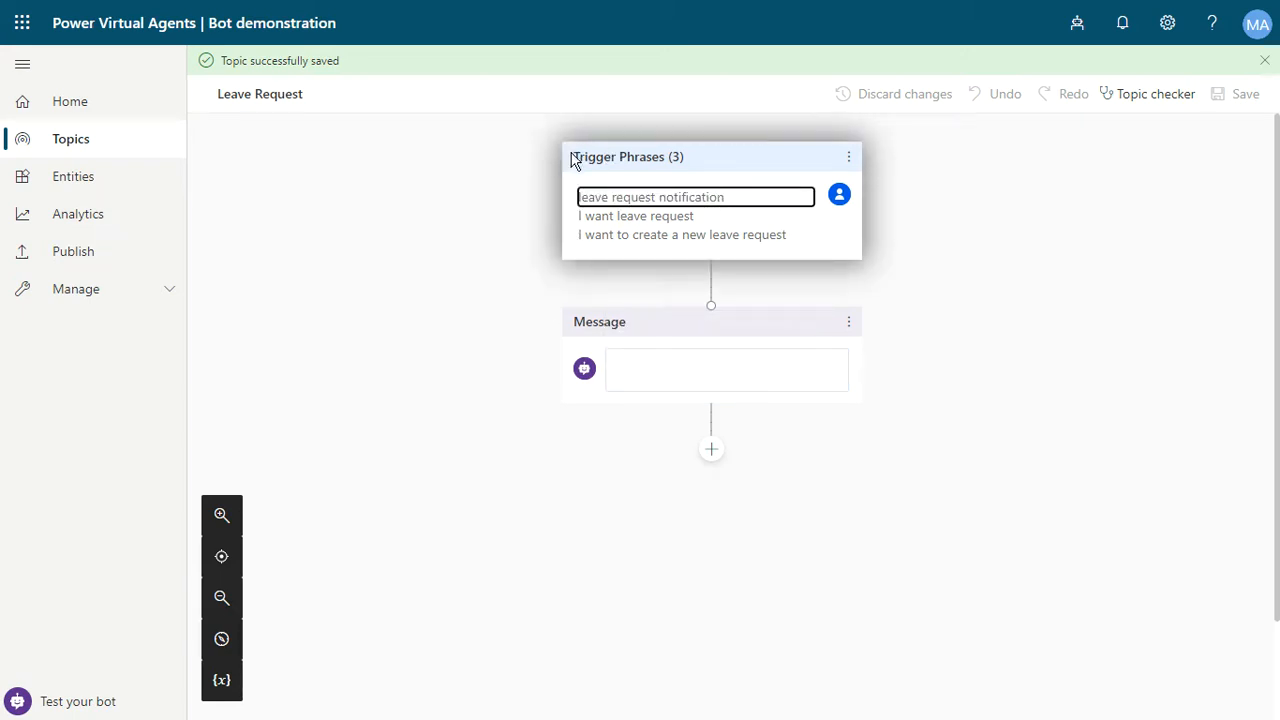
pyautogui.moveTo(574, 157); pyautogui.dragTo(663, 157)
pyautogui.scroll(-1, 948, 210)
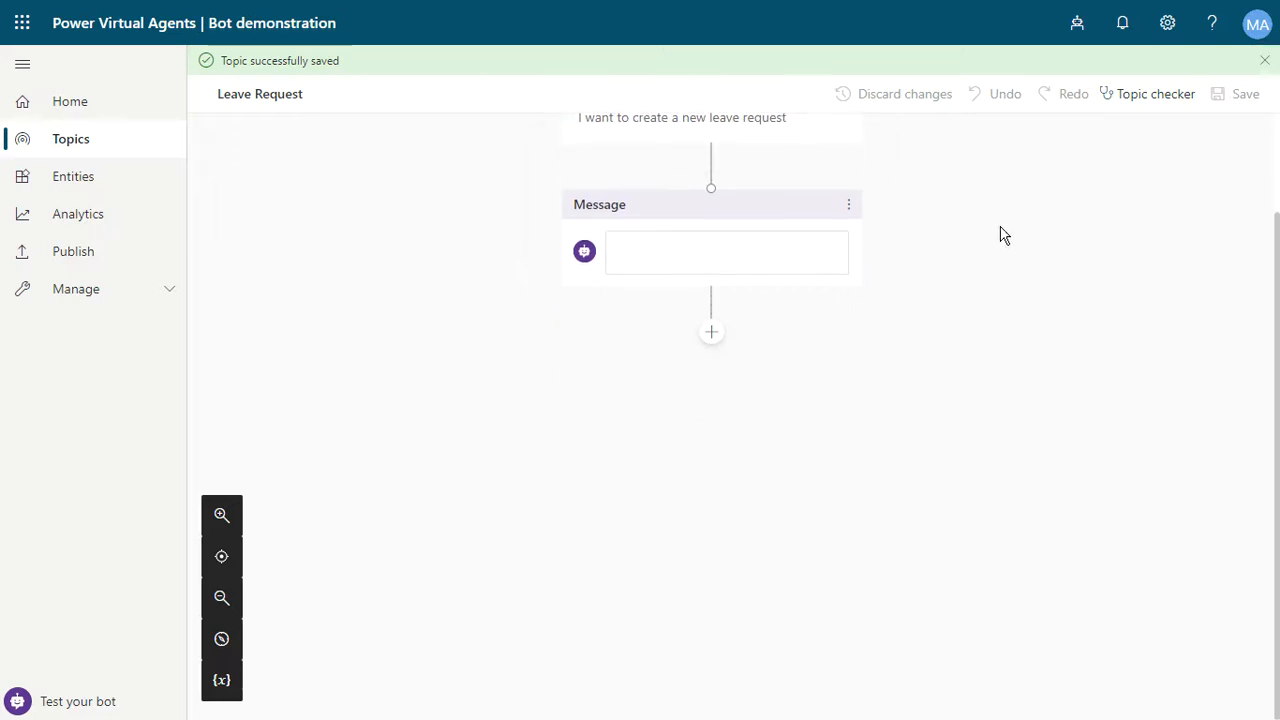
# - Enter 'Hi, leave request topic.' as the bot message and save the topic
pyautogui.click(660, 251)
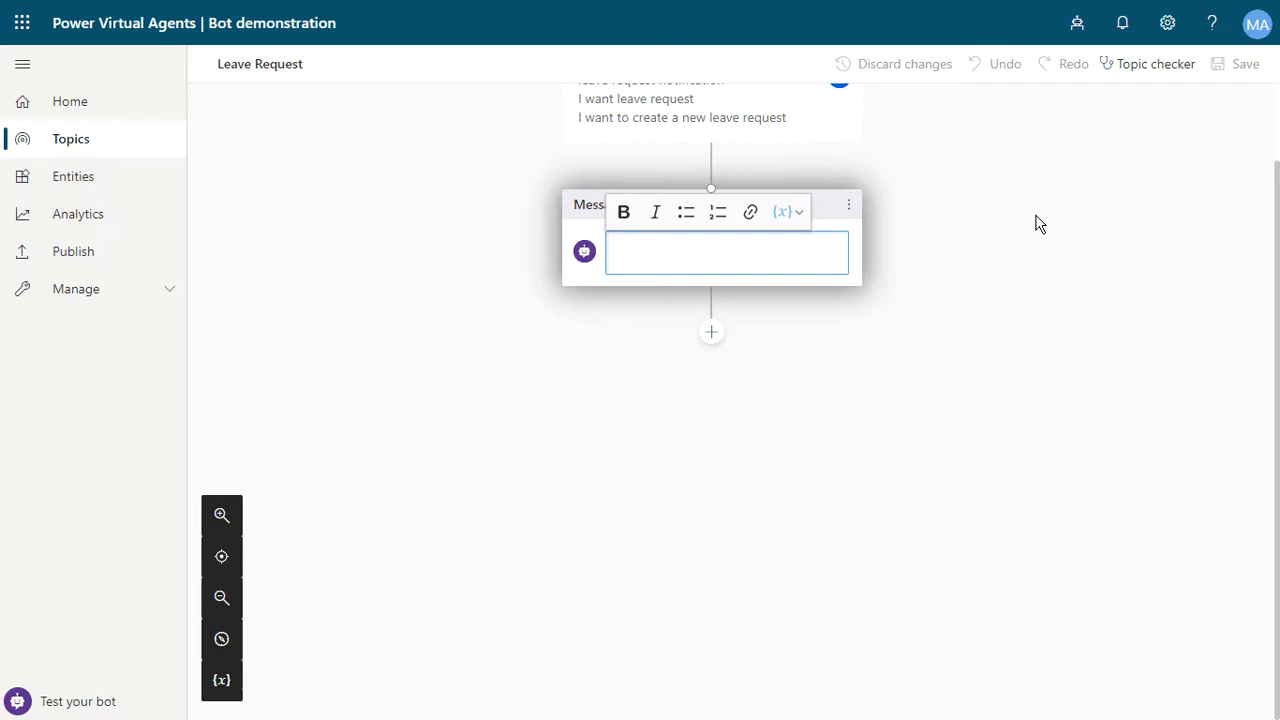
pyautogui.write('Hi, leave requests')
pyautogui.press('BackSpace')
pyautogui.write('topic.')
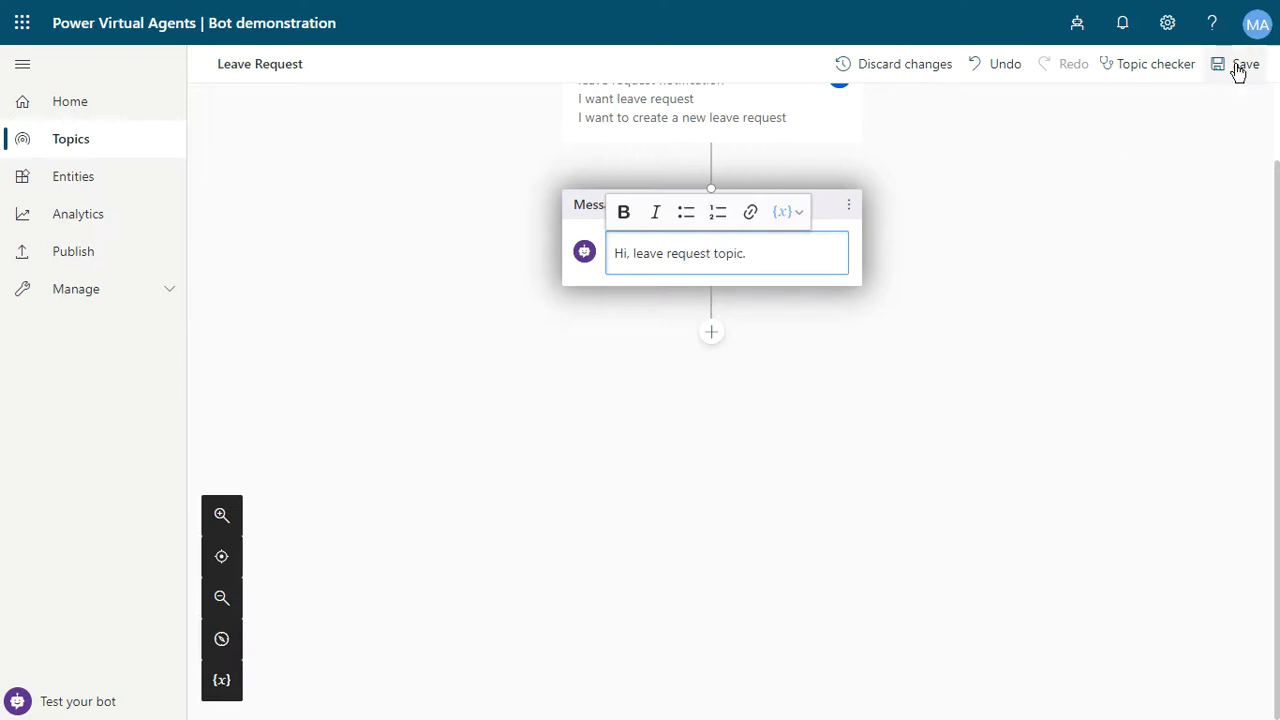
pyautogui.click(1238, 66)
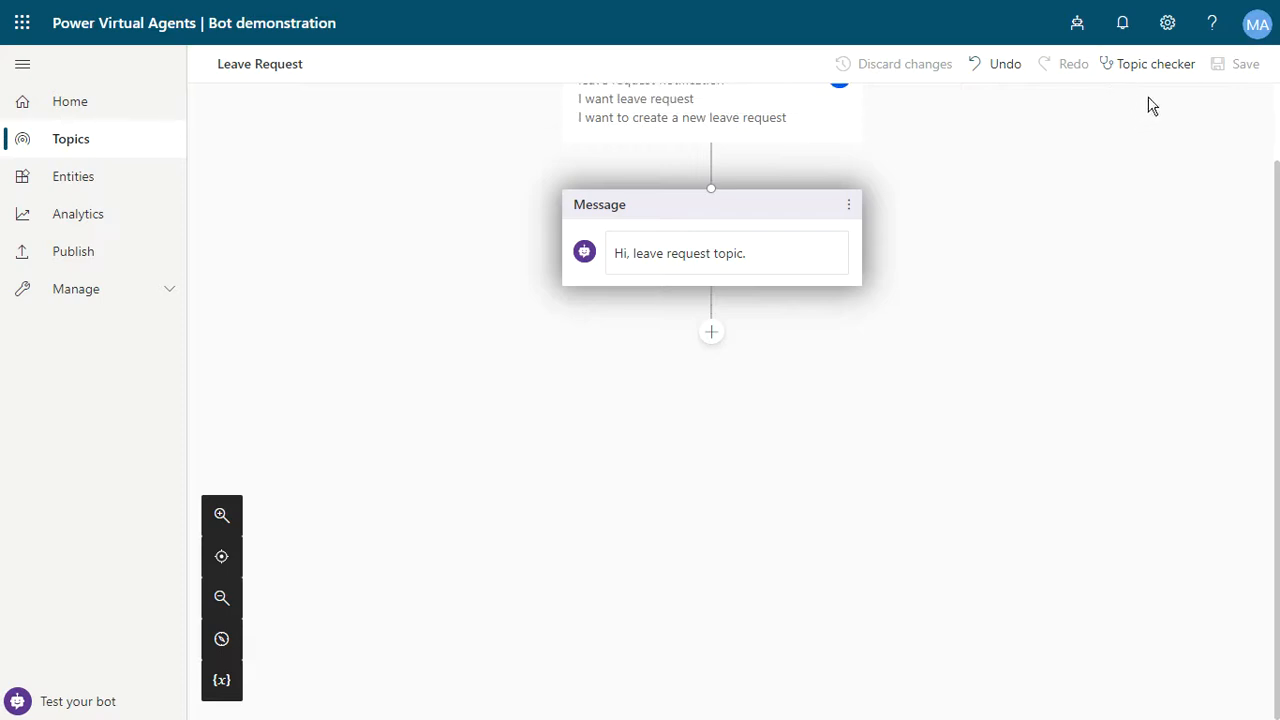
# - Run the topic checker on the topic and close its panel
pyautogui.click(1158, 68)
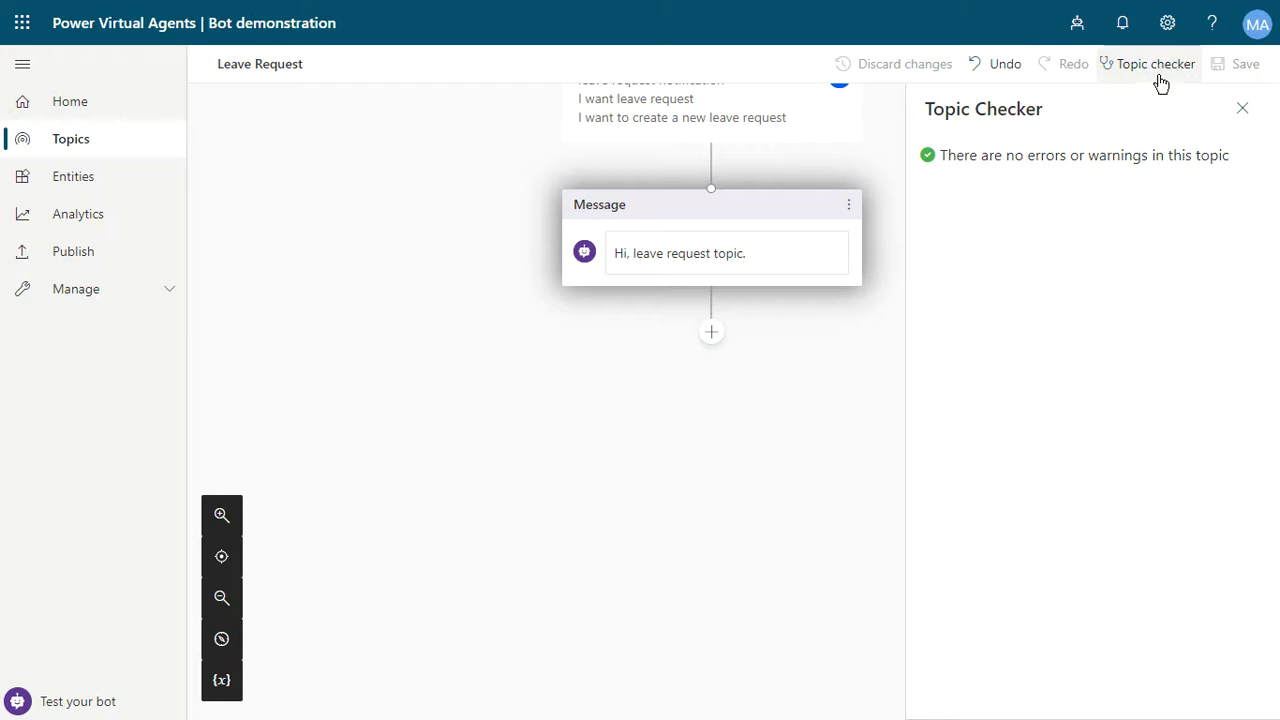
pyautogui.click(1245, 108)
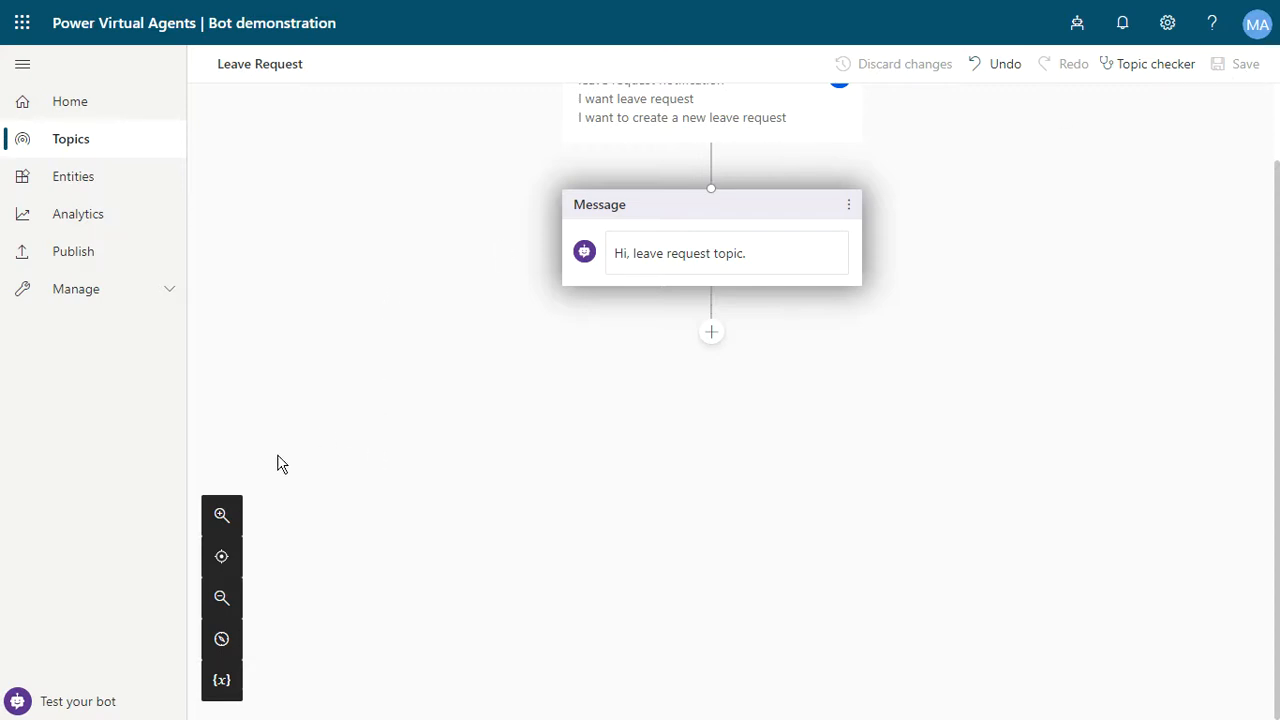
# - Open the test bot and send the message 'hi, i want to leave request'
pyautogui.click(90, 700)
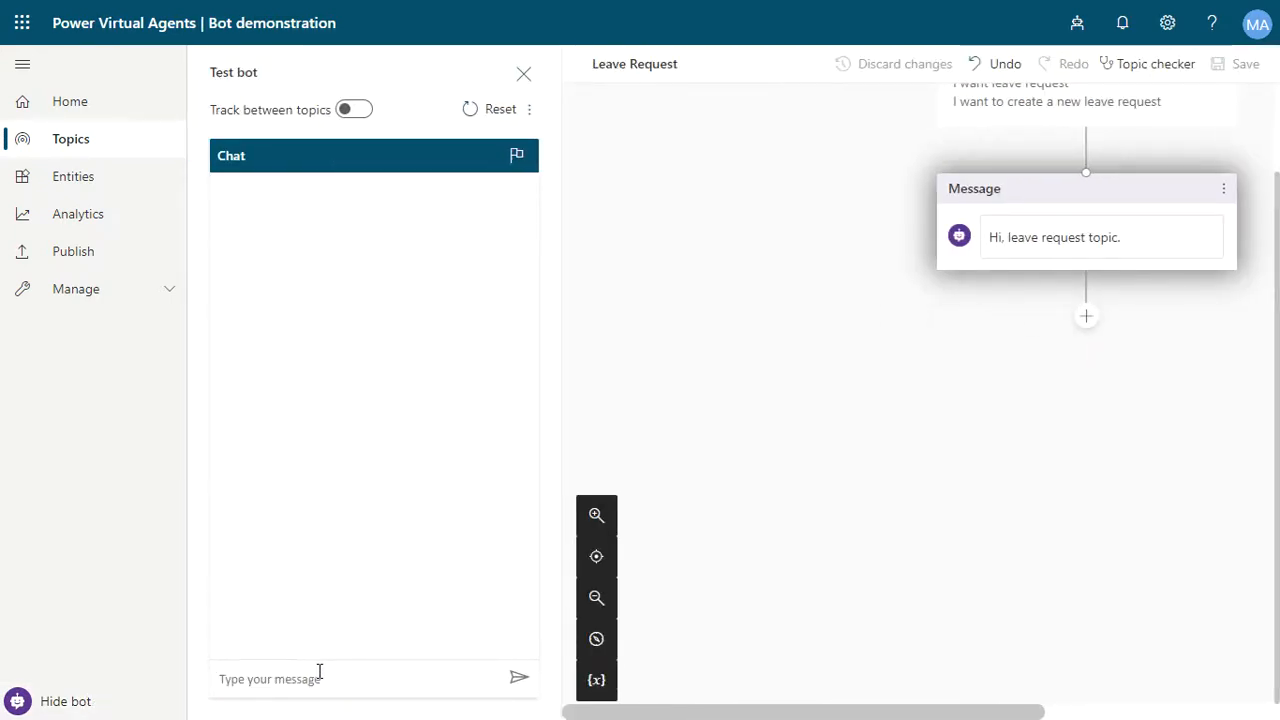
pyautogui.write('hi, ')
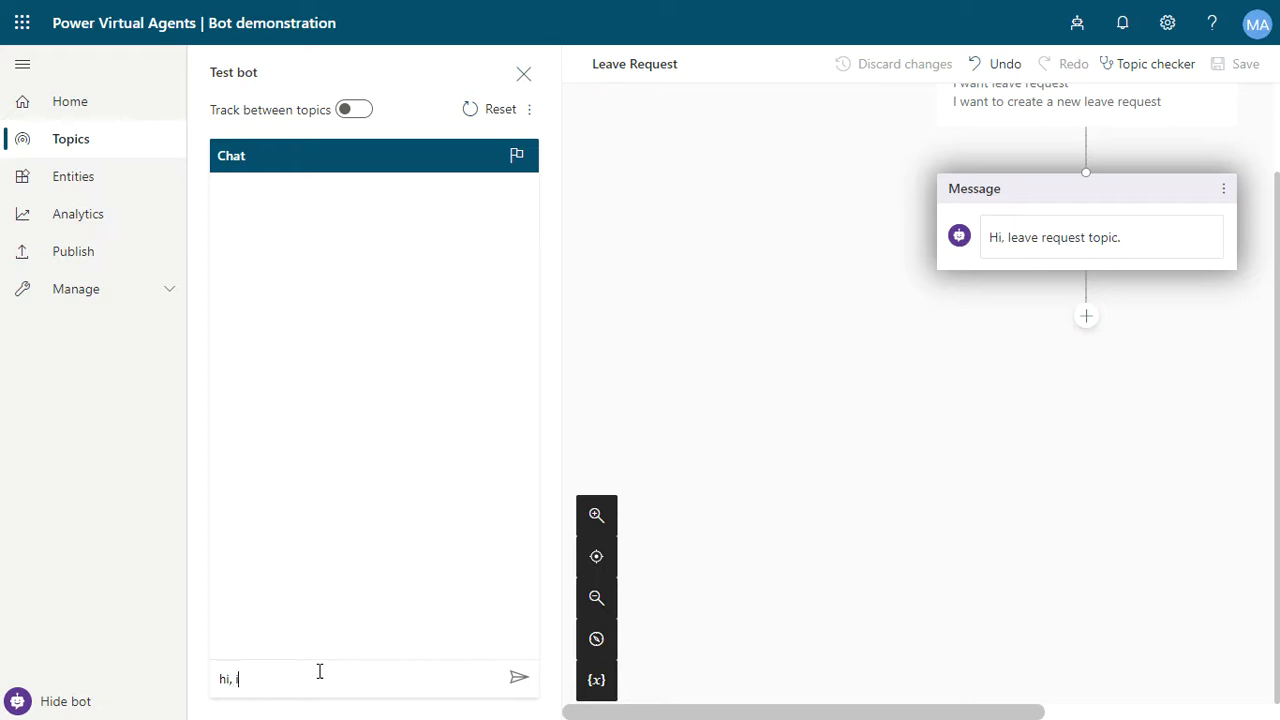
pyautogui.write('i want to leave request')
pyautogui.press('Return')
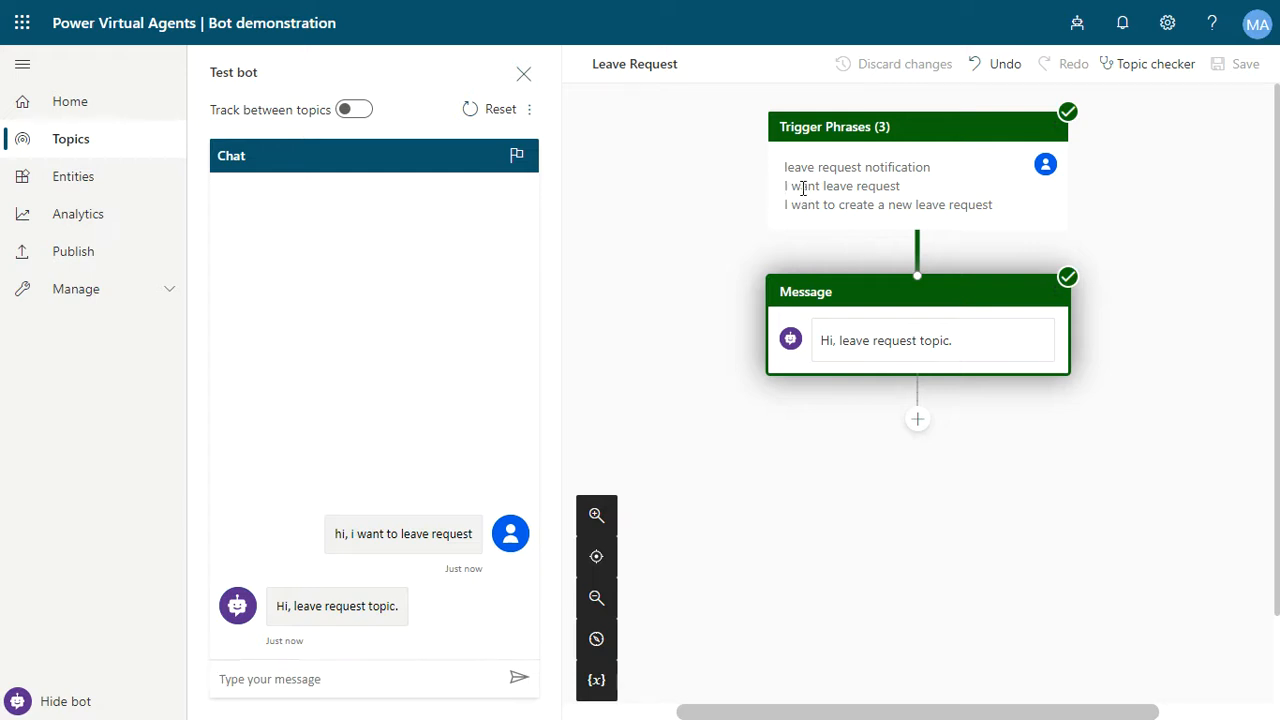
pyautogui.moveTo(833, 188); pyautogui.dragTo(908, 194)
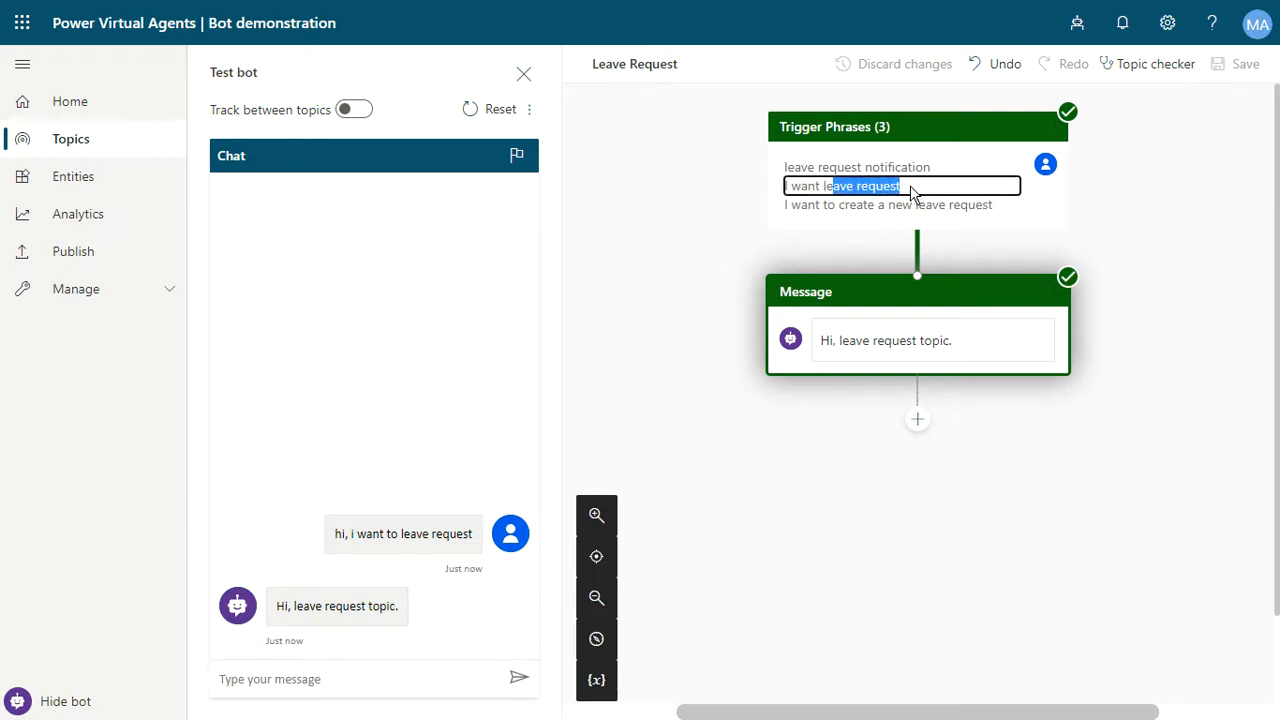
pyautogui.click(910, 192)
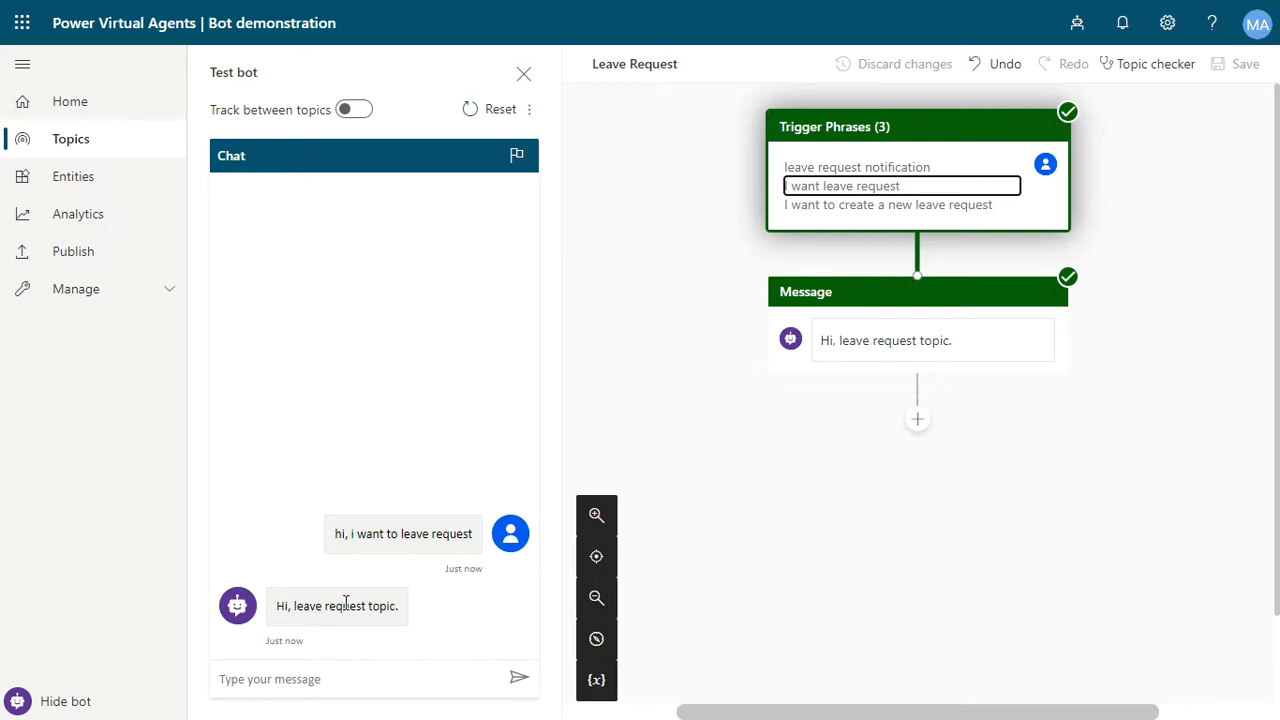
pyautogui.click(91, 119)
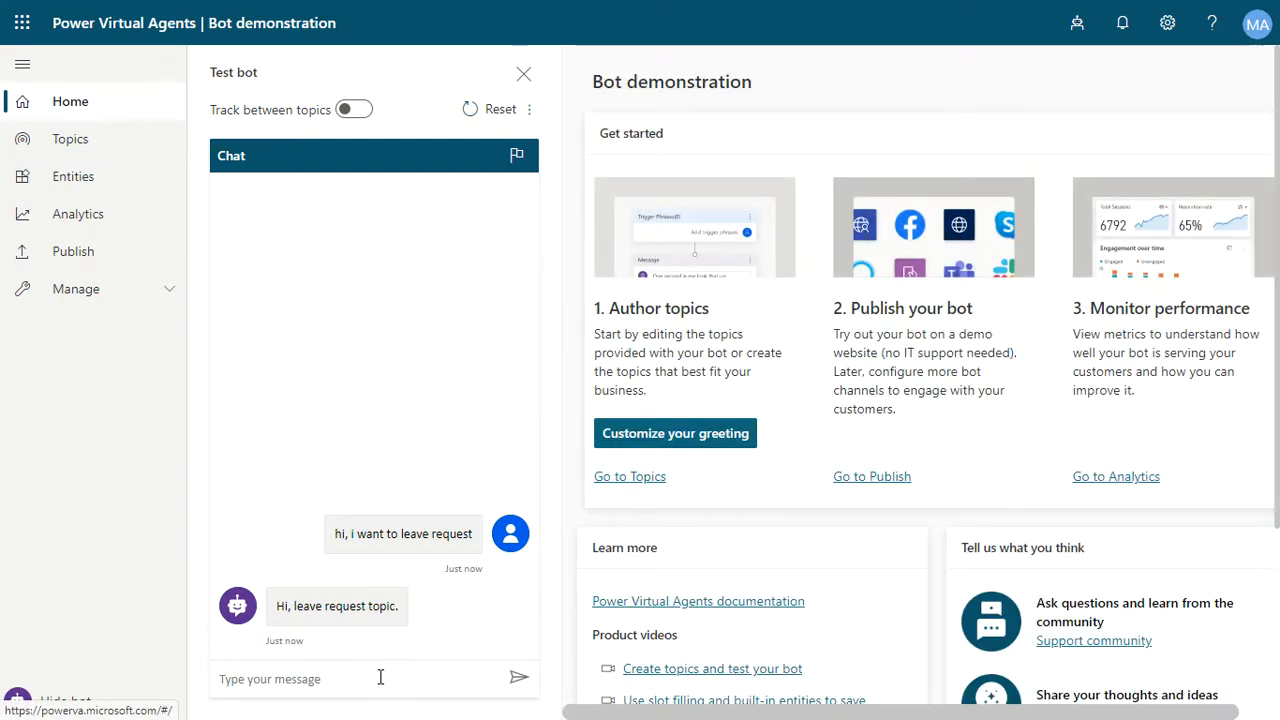
pyautogui.click(315, 610)
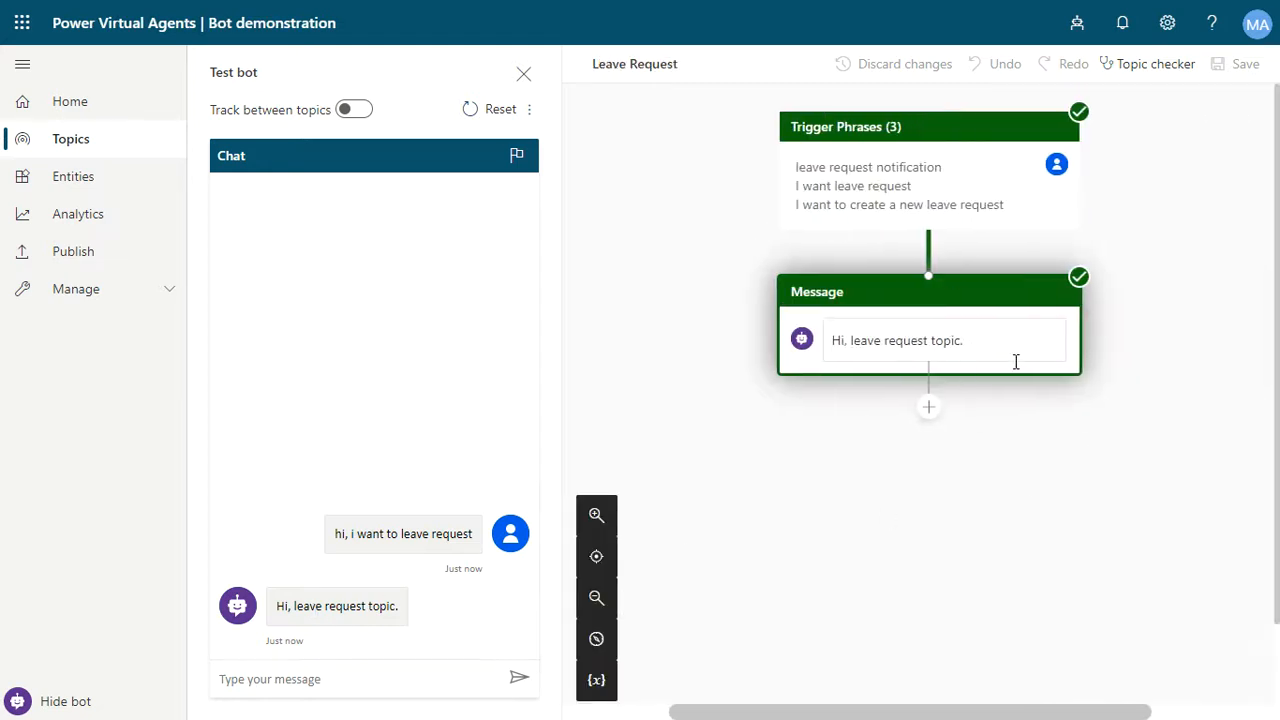
pyautogui.click(74, 110)
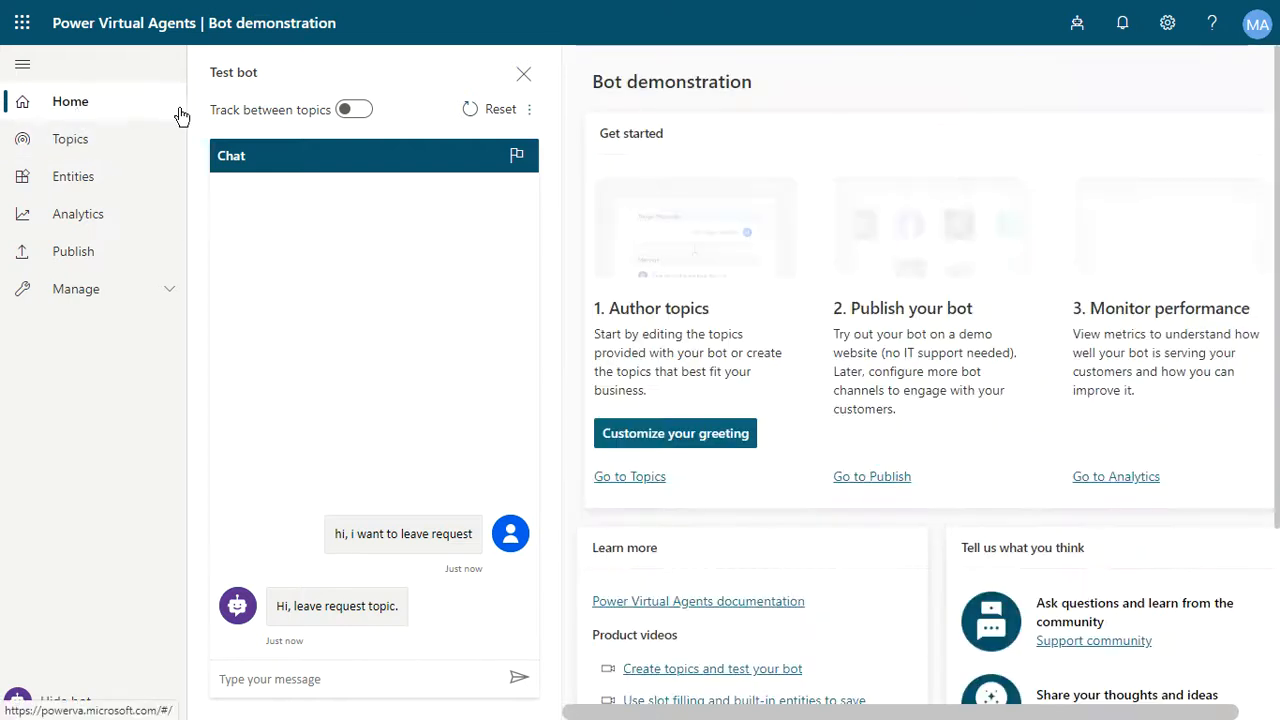
# - Turn on Track between topics, send 'hi i want to leave request' to the test bot, and close the test pane
pyautogui.click(353, 110)
pyautogui.click(323, 679)
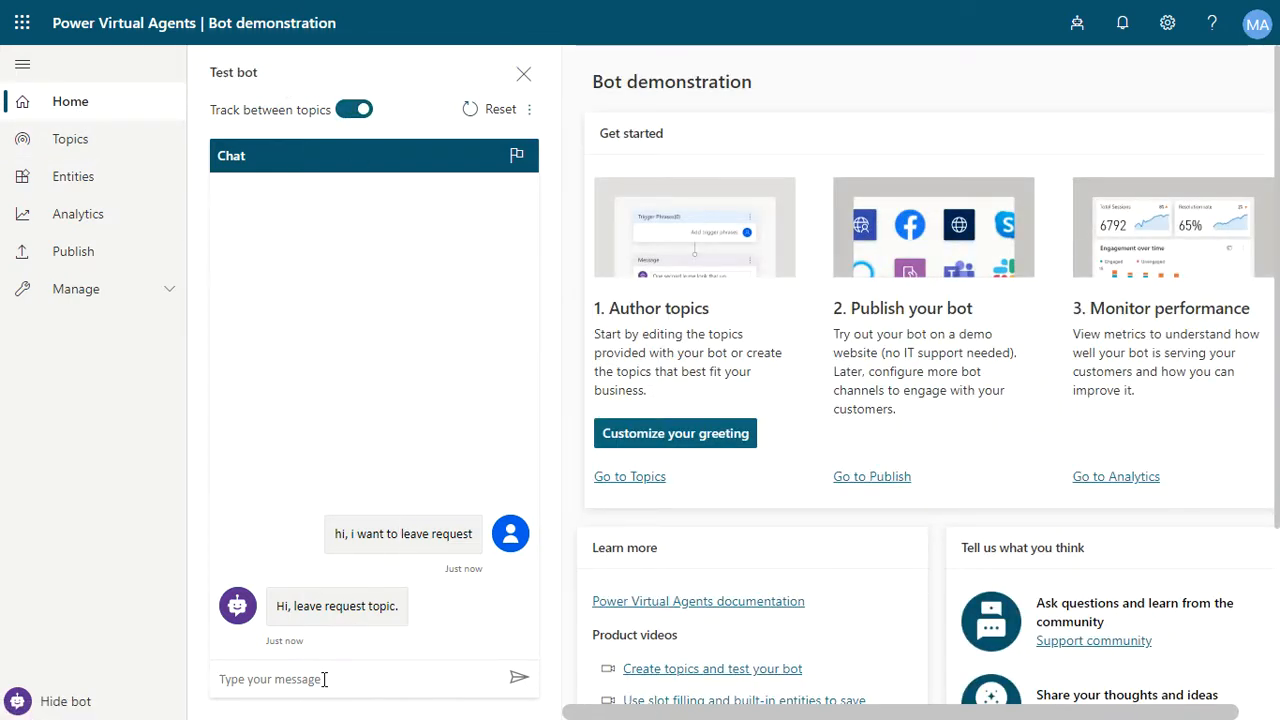
pyautogui.write('hi i want to leave request')
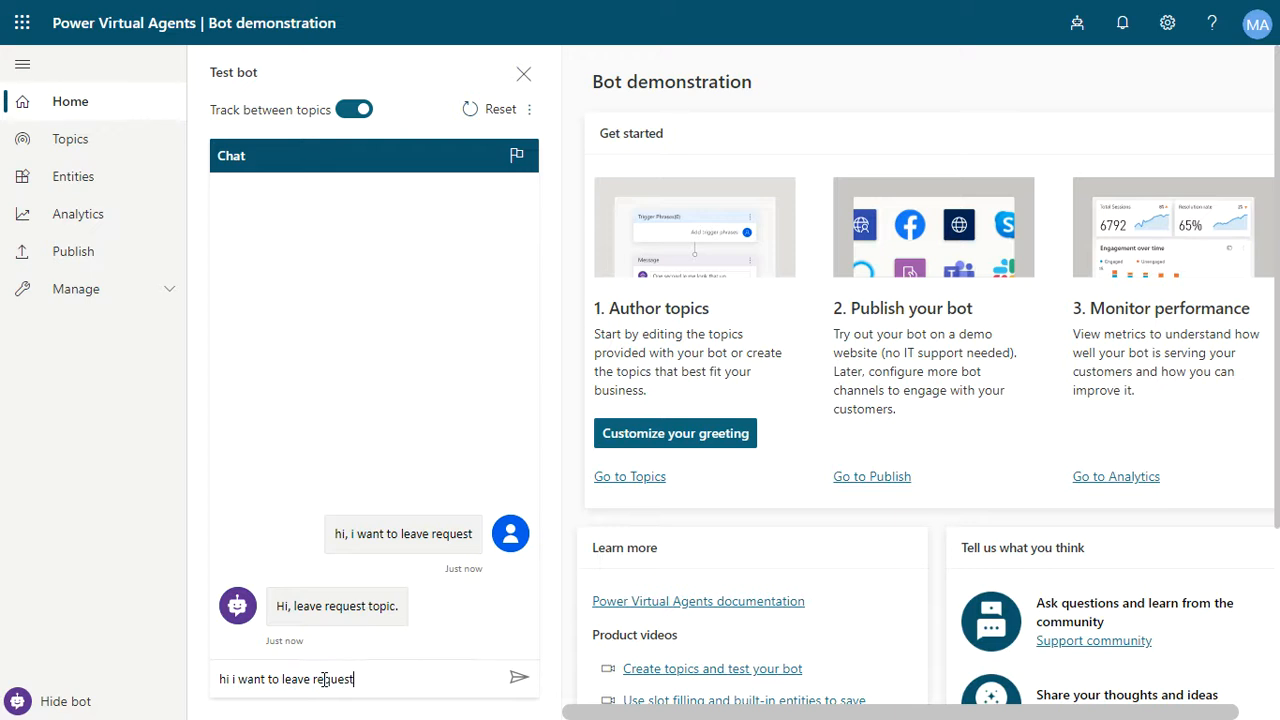
pyautogui.press('Return')
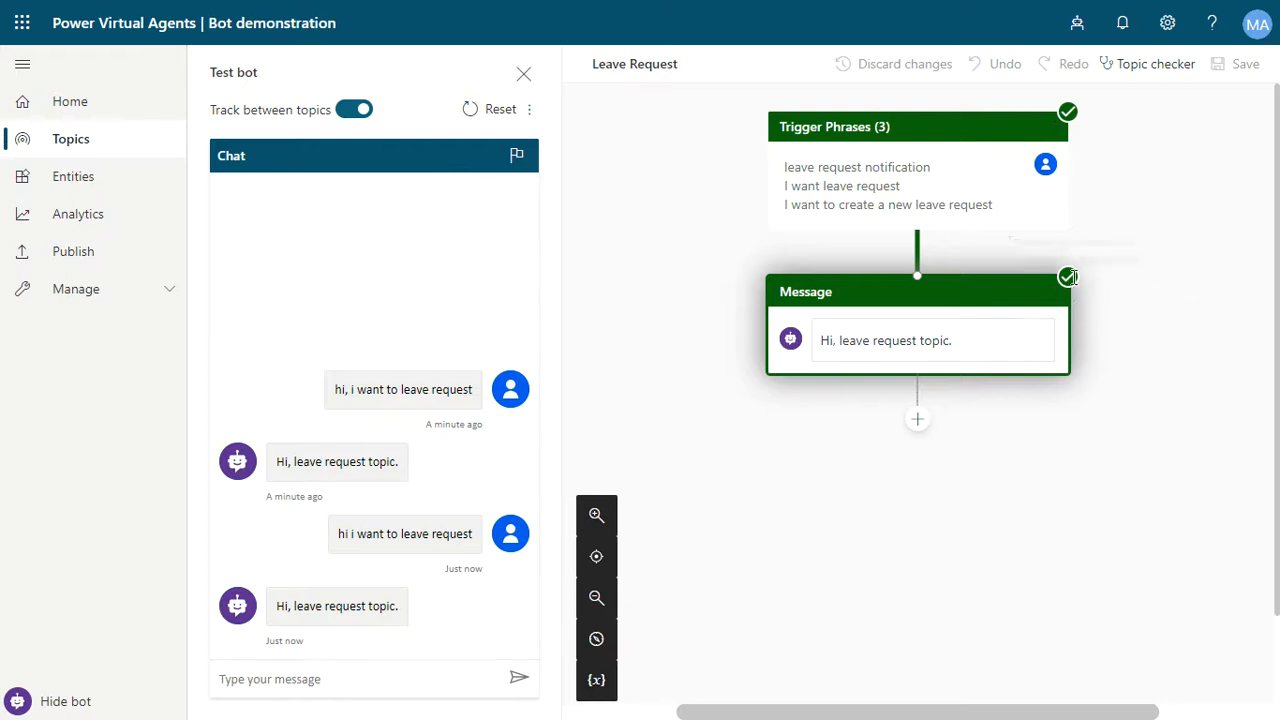
pyautogui.click(521, 75)
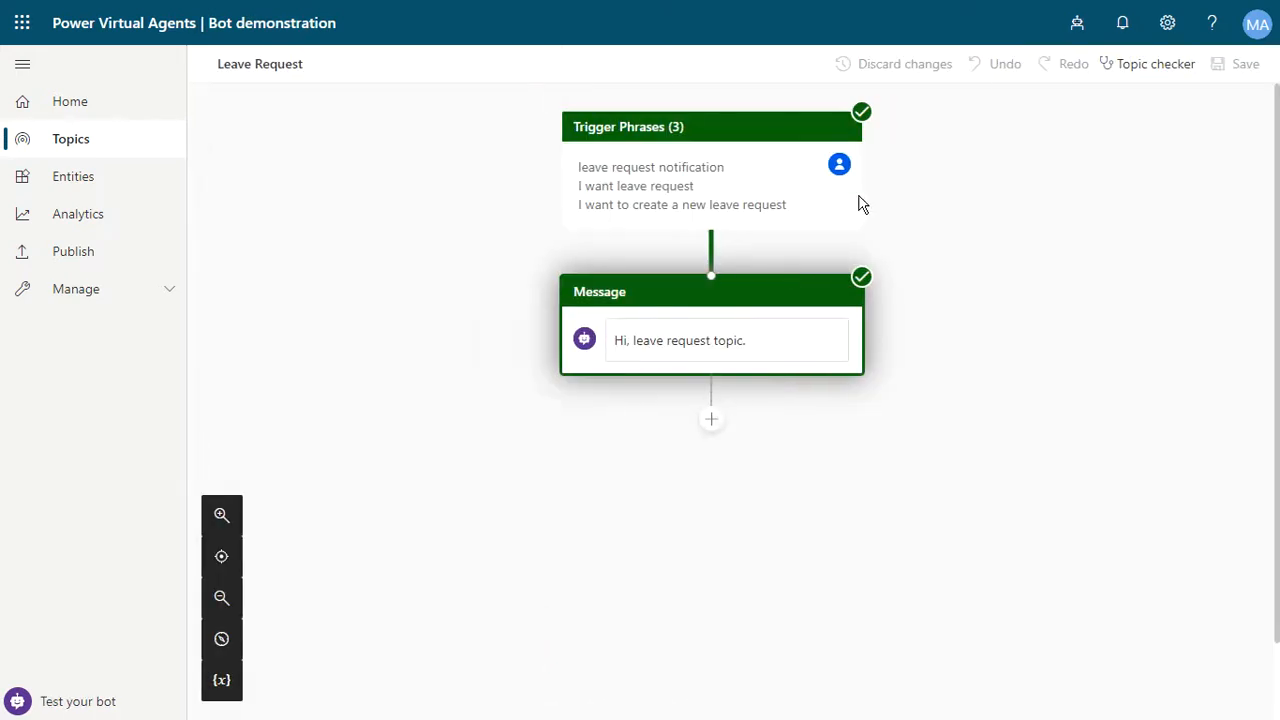
# - Delete the Message node from the topic canvas
pyautogui.click(850, 300)
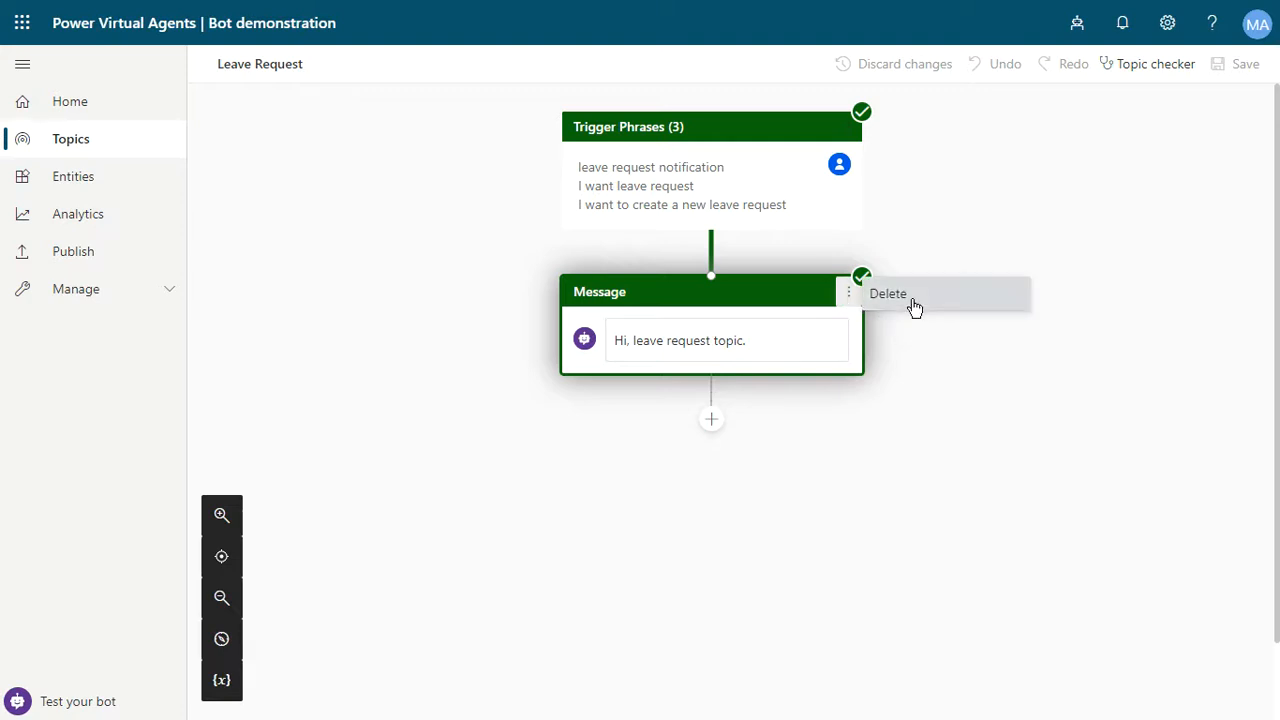
pyautogui.click(911, 305)
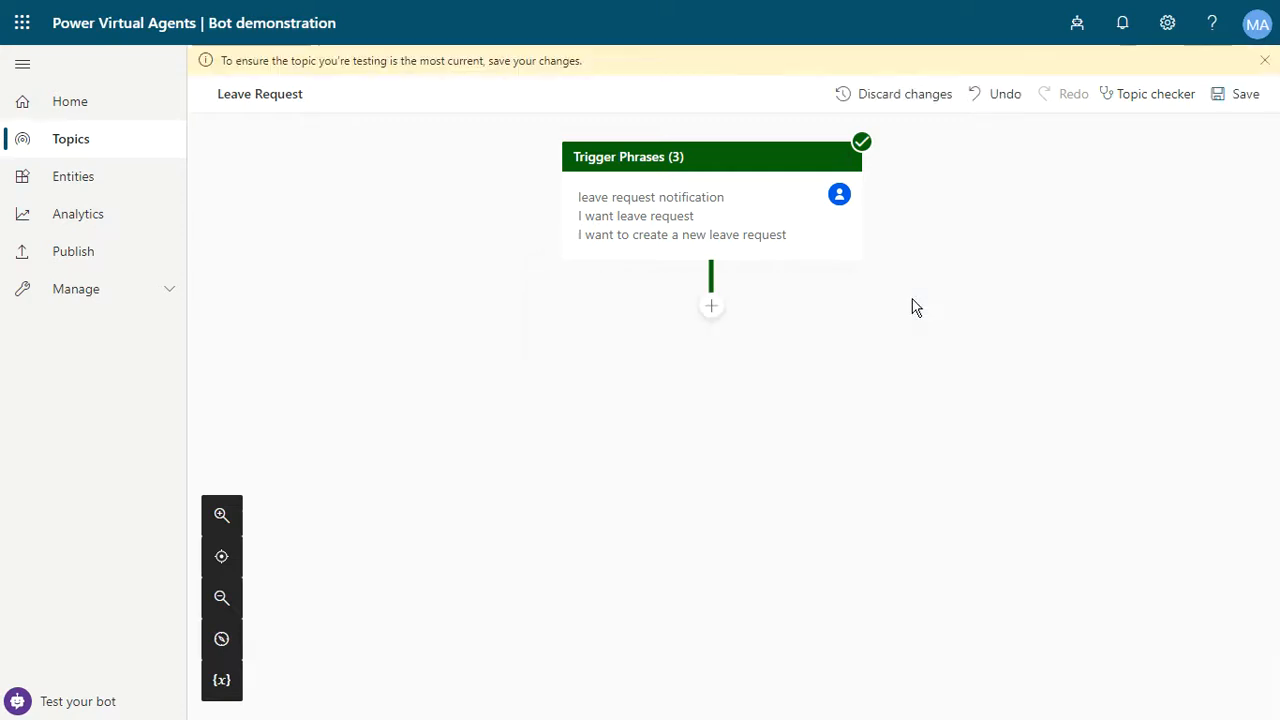
# - Add an Ask a question node below the trigger phrases asking 'When do you want to create a leave request?'
pyautogui.click(711, 312)
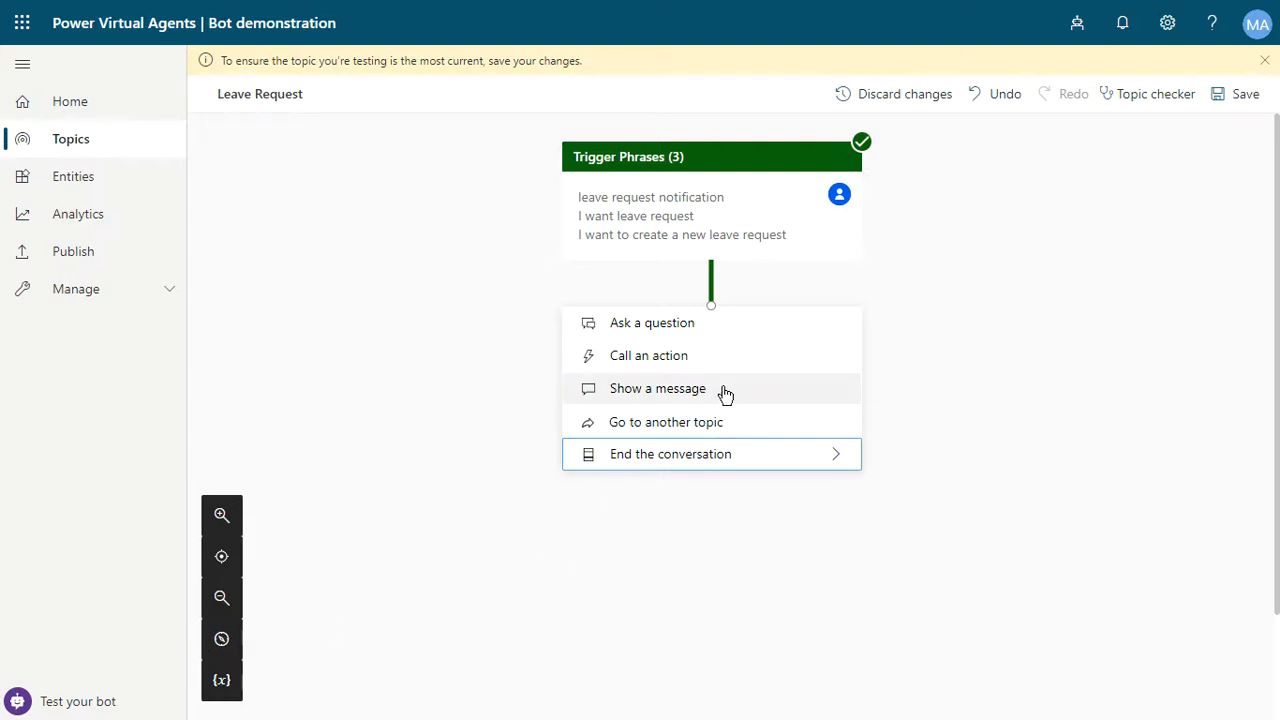
pyautogui.moveTo(670, 447)
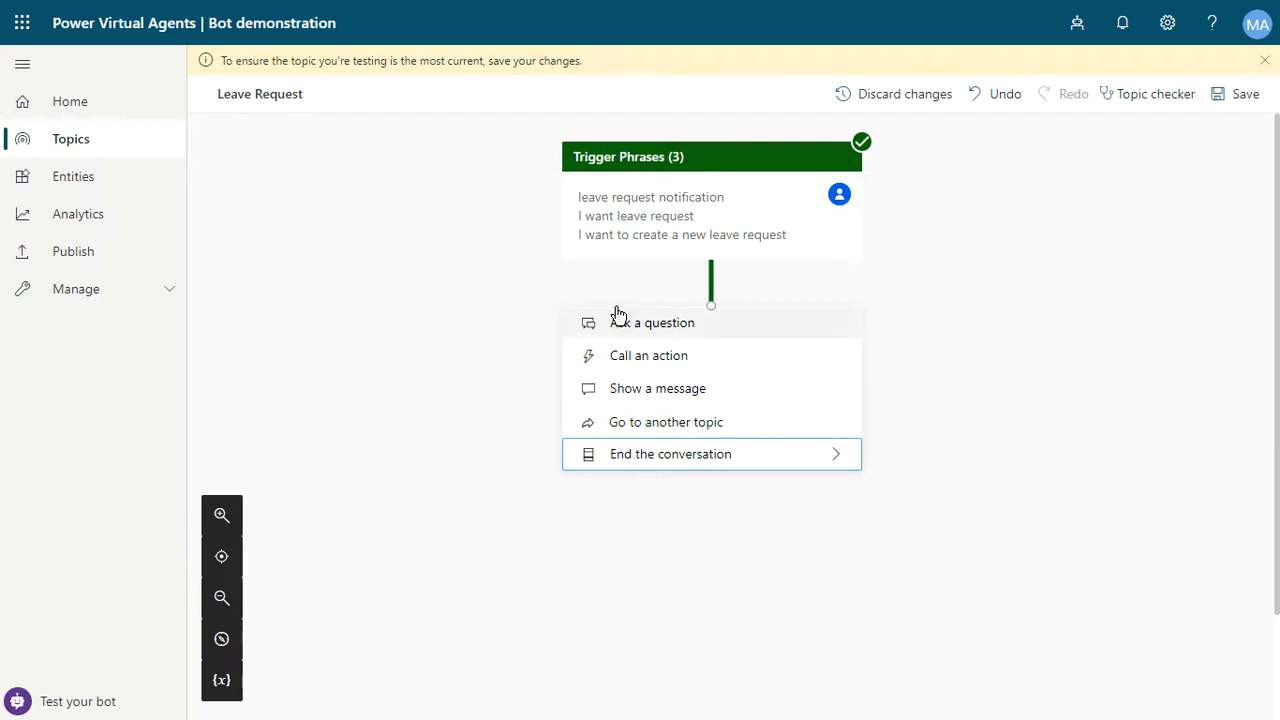
pyautogui.moveTo(760, 456)
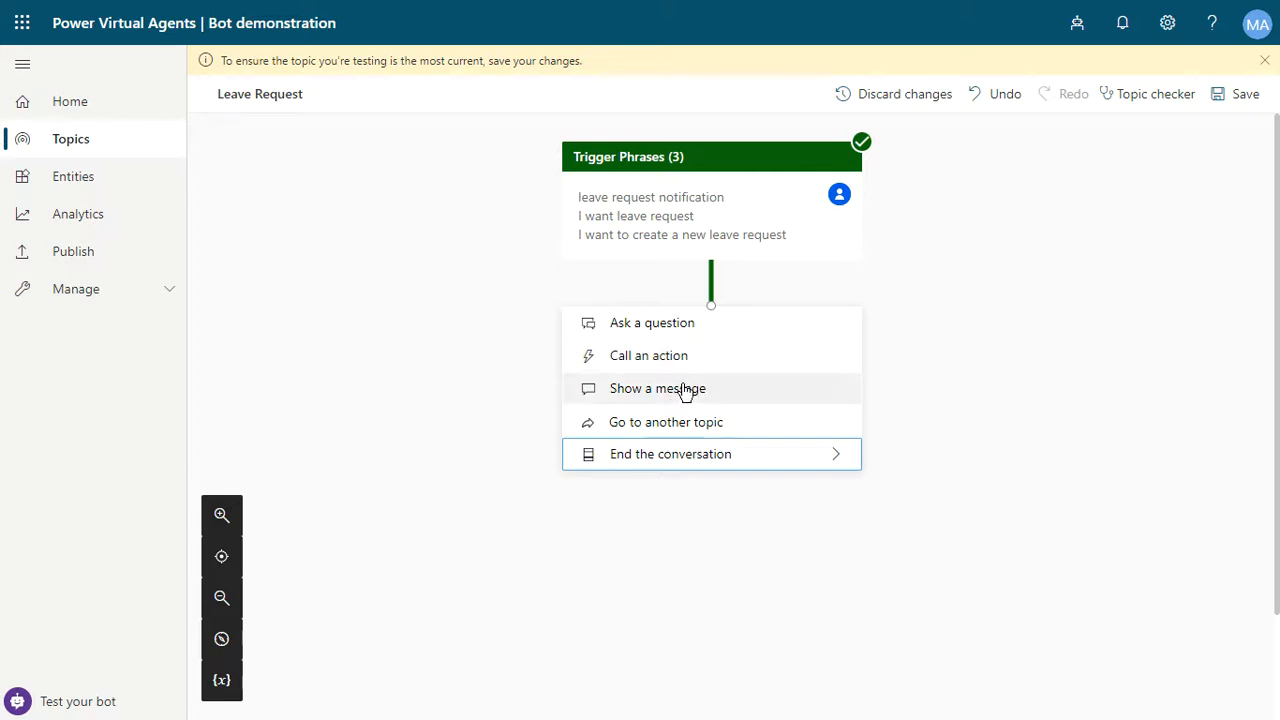
pyautogui.moveTo(714, 464)
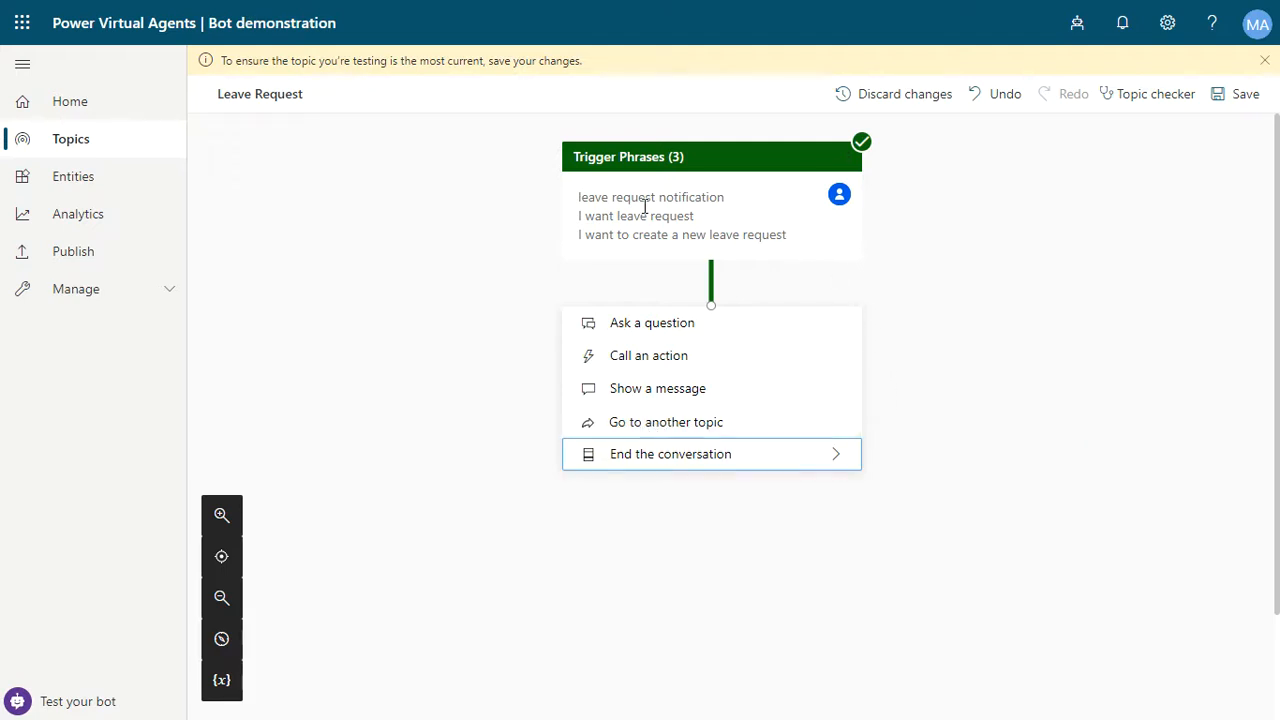
pyautogui.click(711, 334)
pyautogui.click(691, 398)
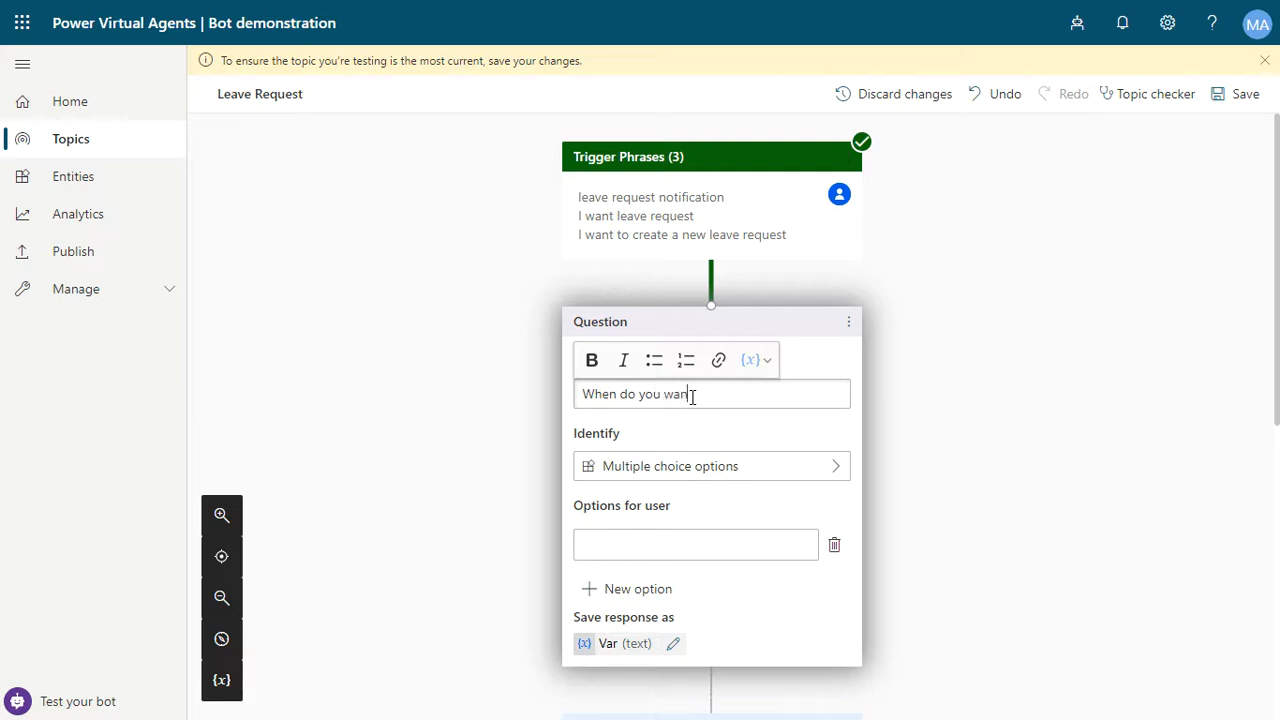
pyautogui.write('t to create a leave request?')
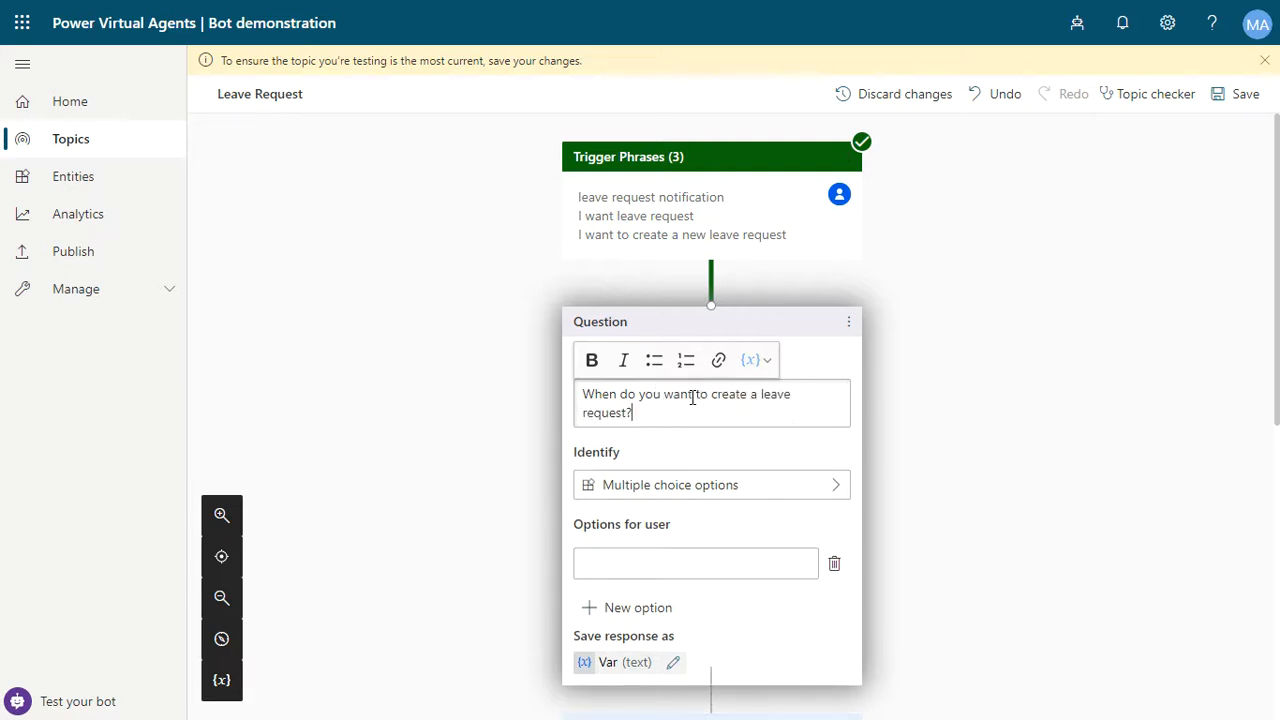
# - Set the leave date question to identify the user's entire response
pyautogui.click(639, 497)
pyautogui.click(645, 496)
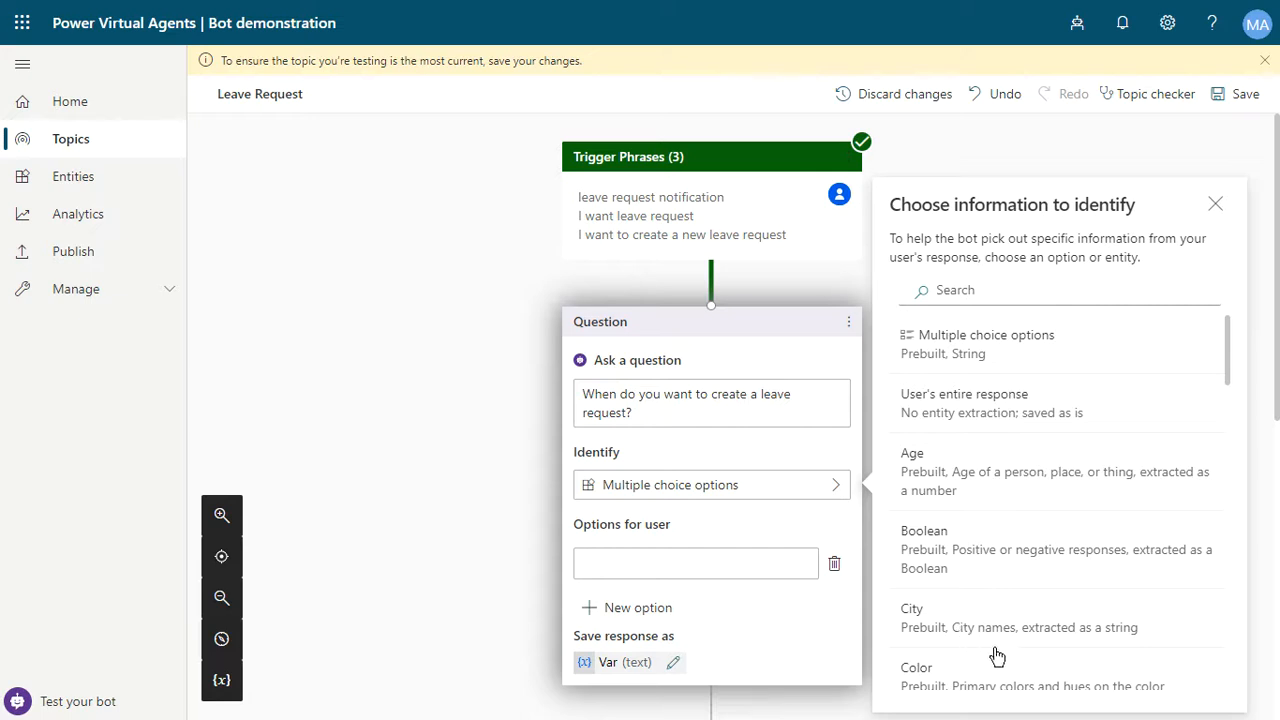
pyautogui.scroll(-1, 1000, 655)
pyautogui.scroll(1, 1063, 516)
pyautogui.scroll(-2, 1063, 499)
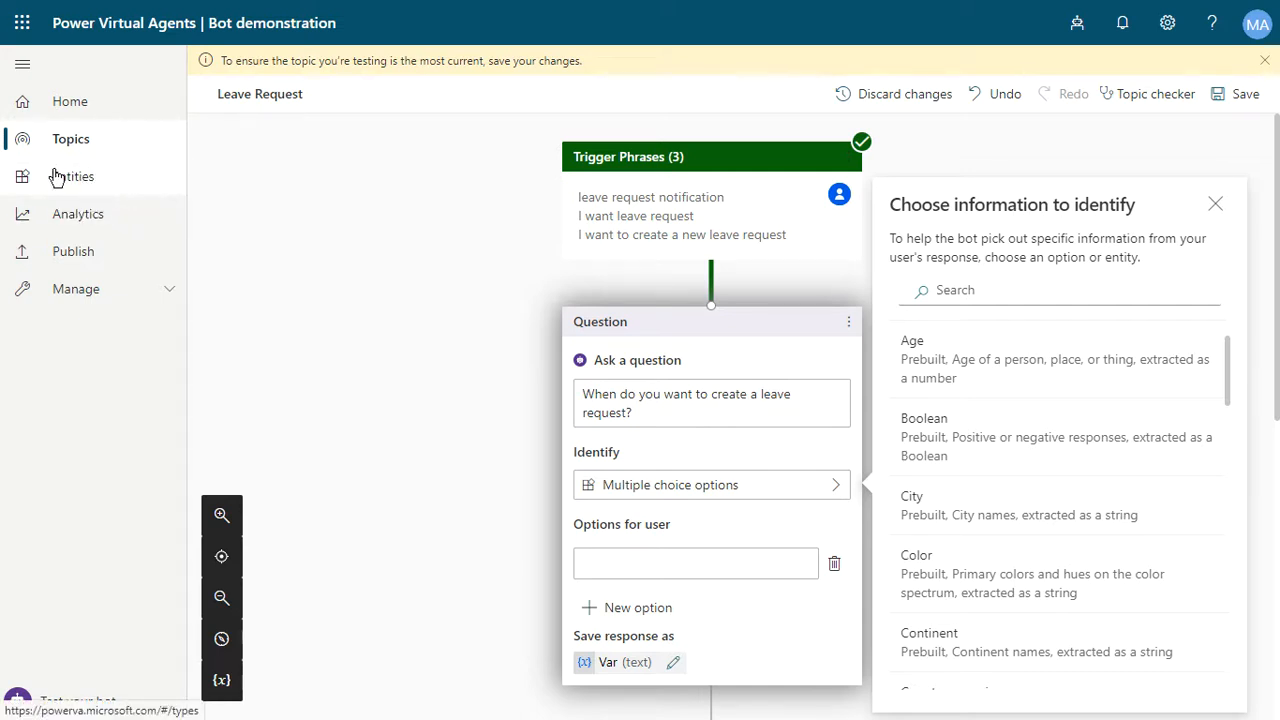
pyautogui.scroll(2, 975, 400)
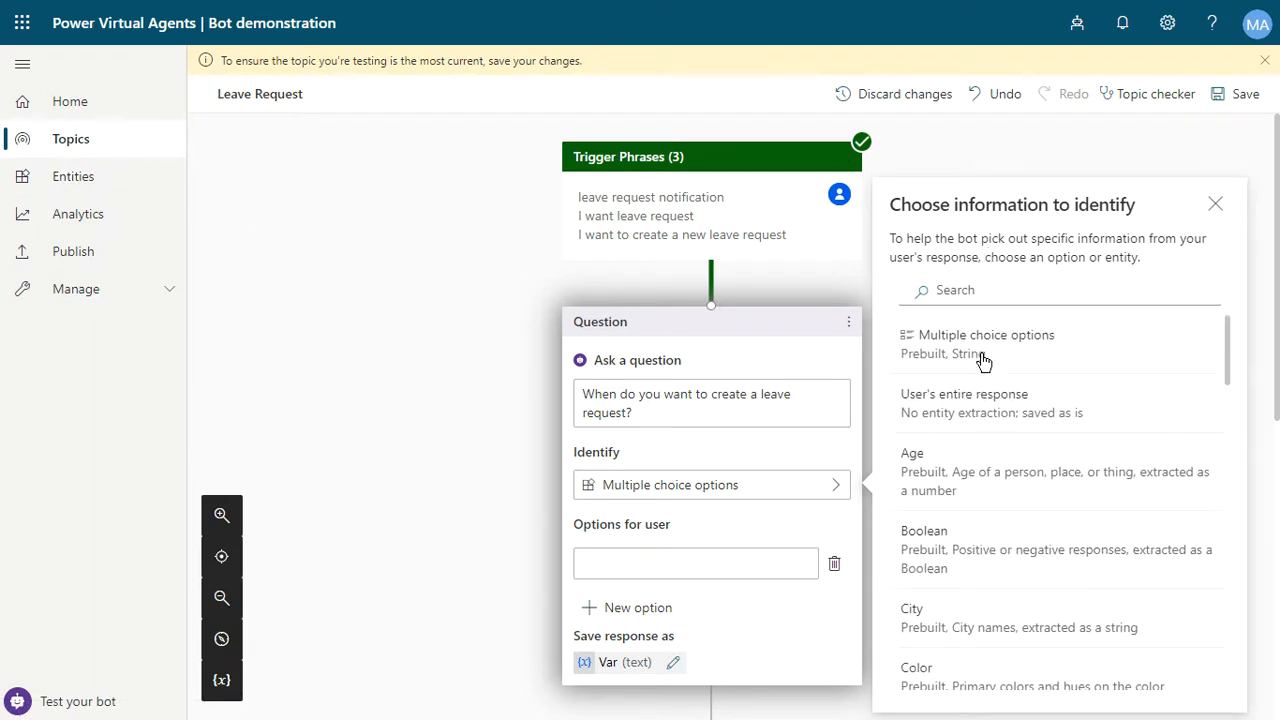
pyautogui.click(972, 412)
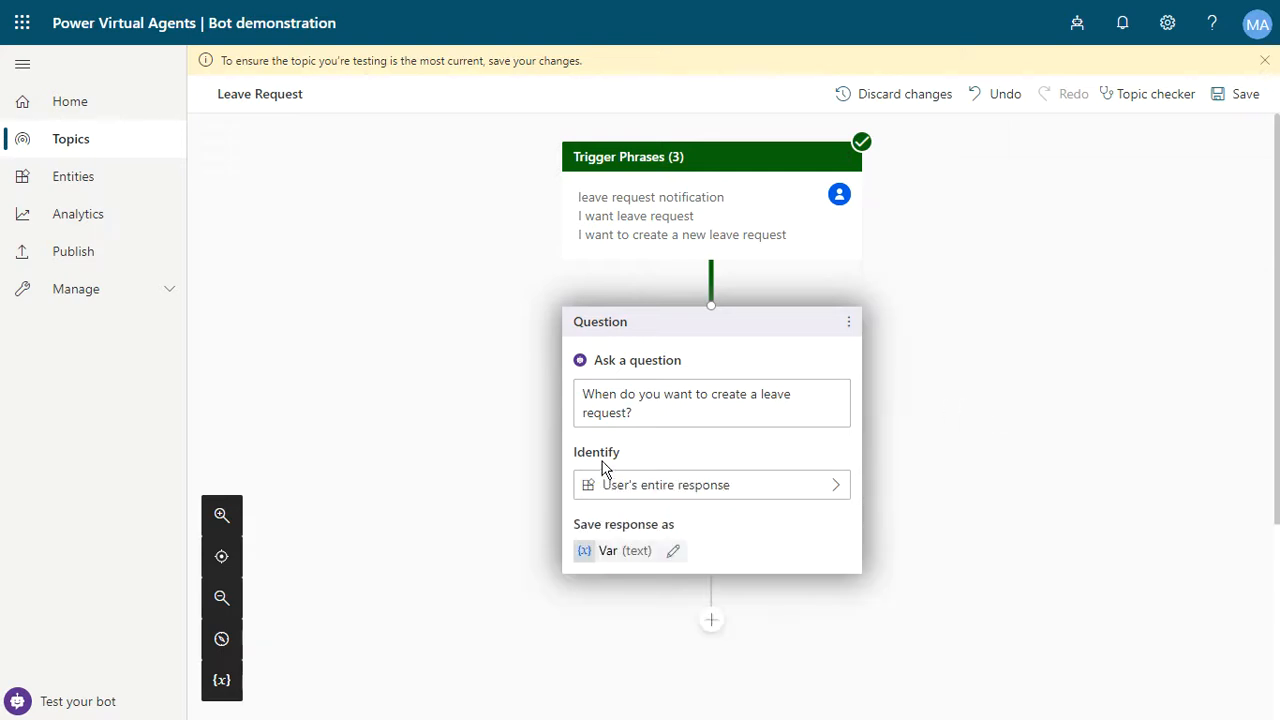
# - Rename the leave date question's response variable to Date
pyautogui.scroll(-2, 903, 457)
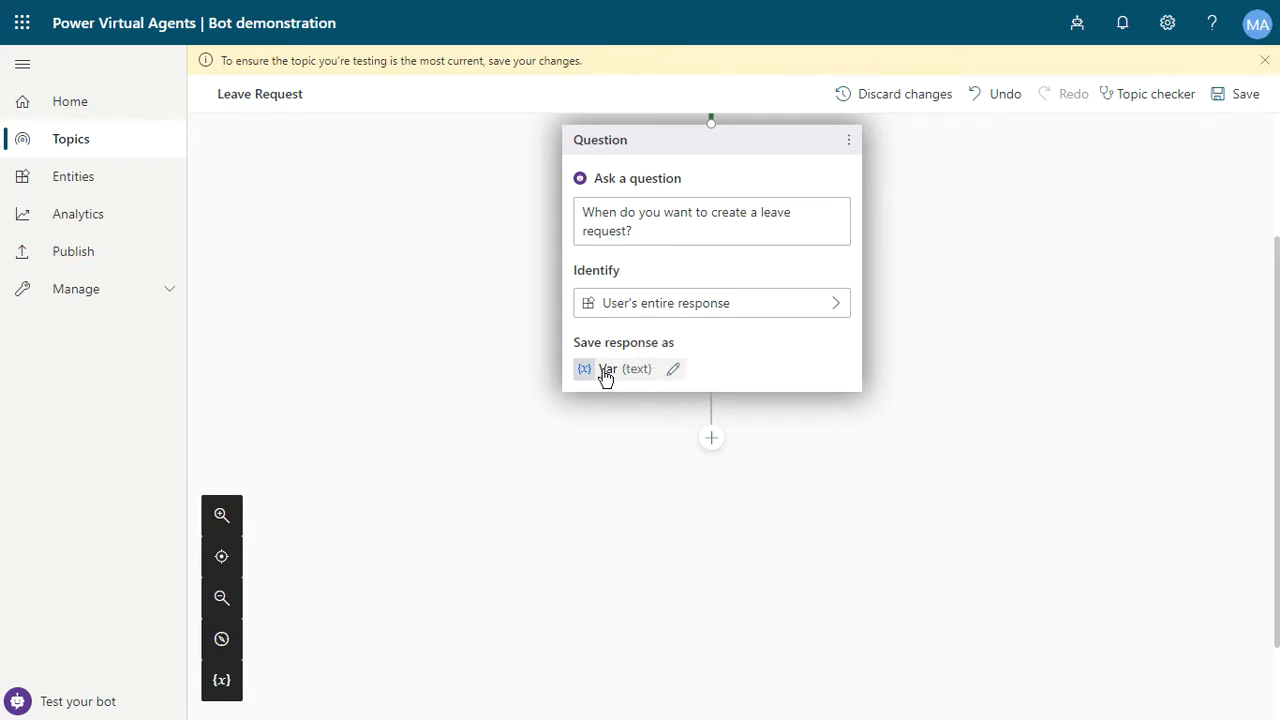
pyautogui.click(676, 370)
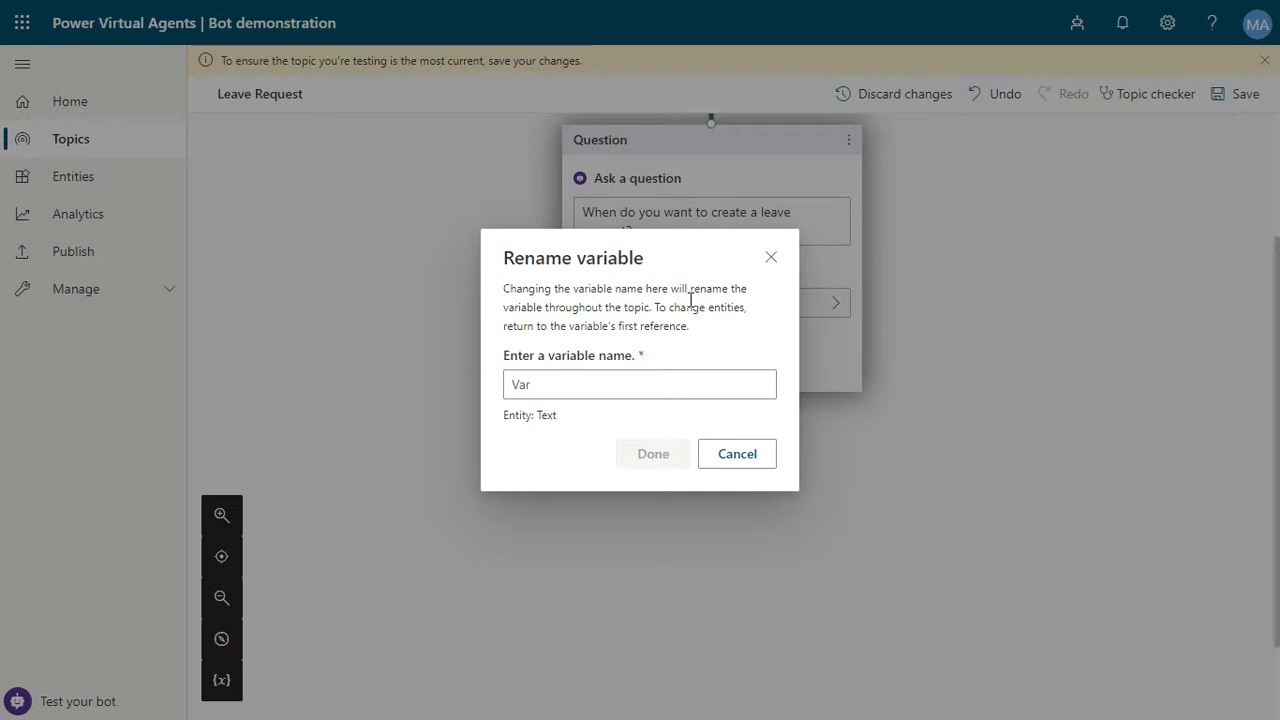
pyautogui.click(585, 376)
pyautogui.doubleClick(588, 371)
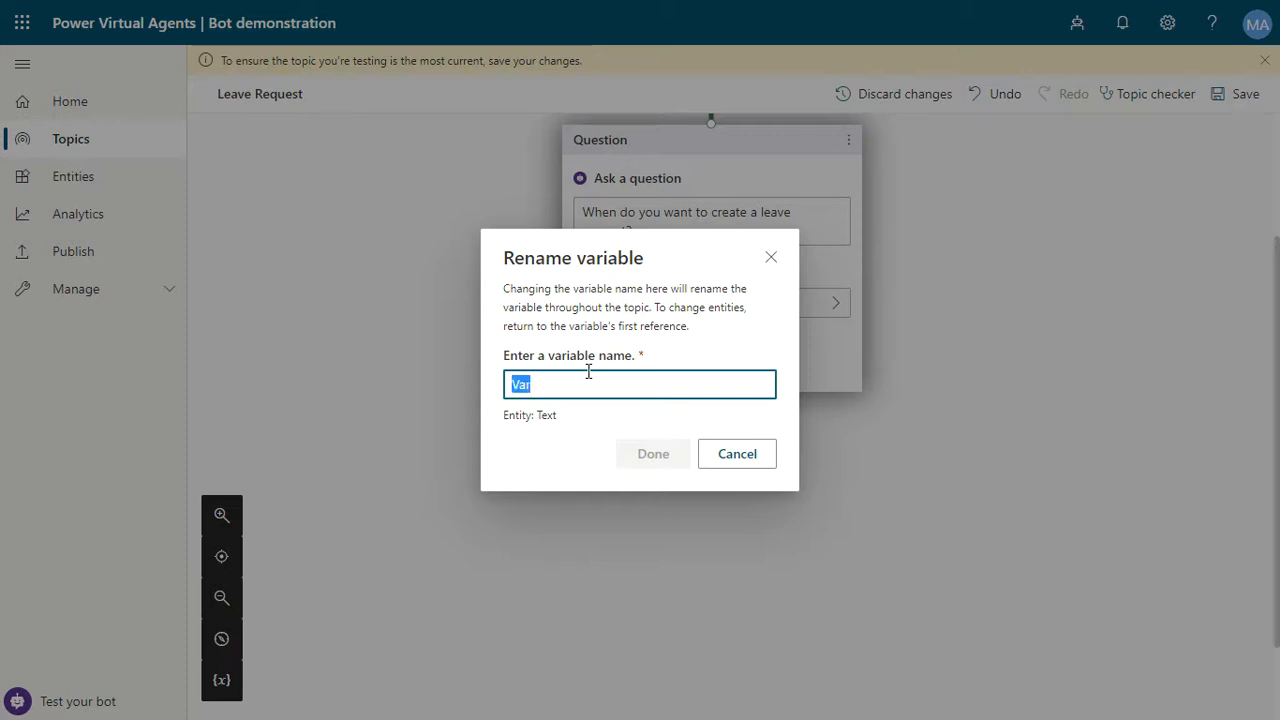
pyautogui.write('Date')
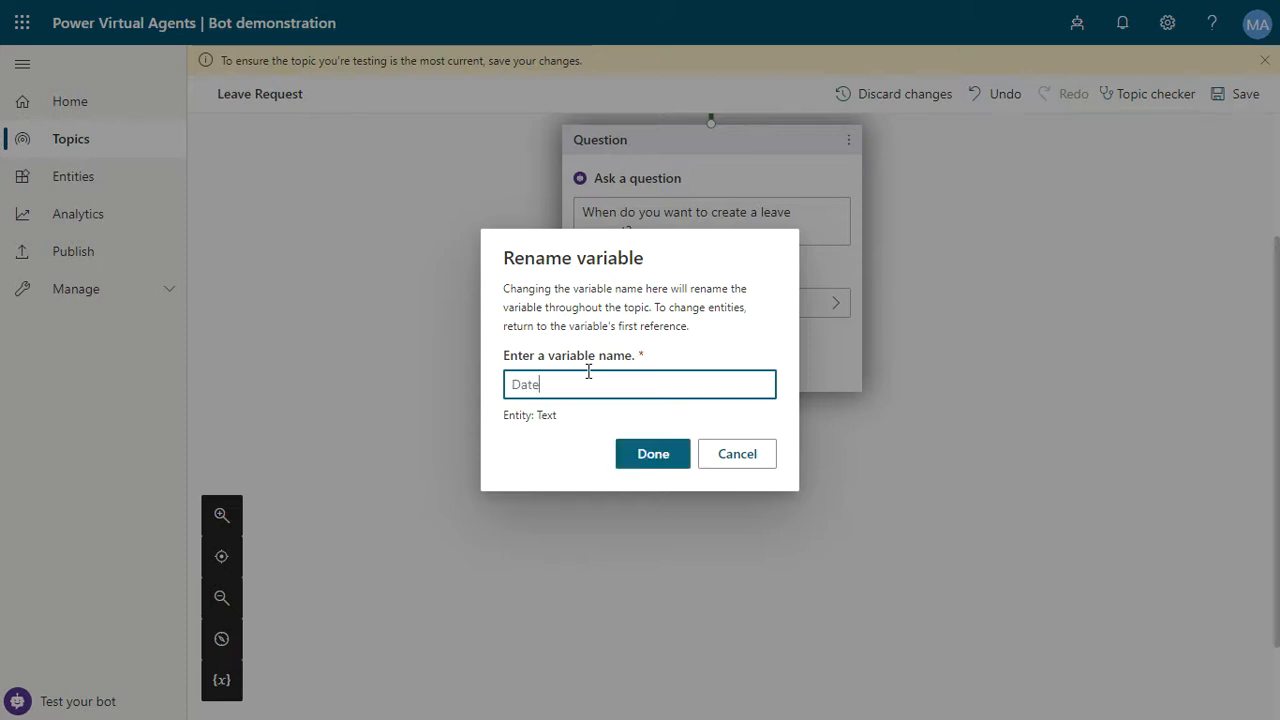
pyautogui.click(654, 462)
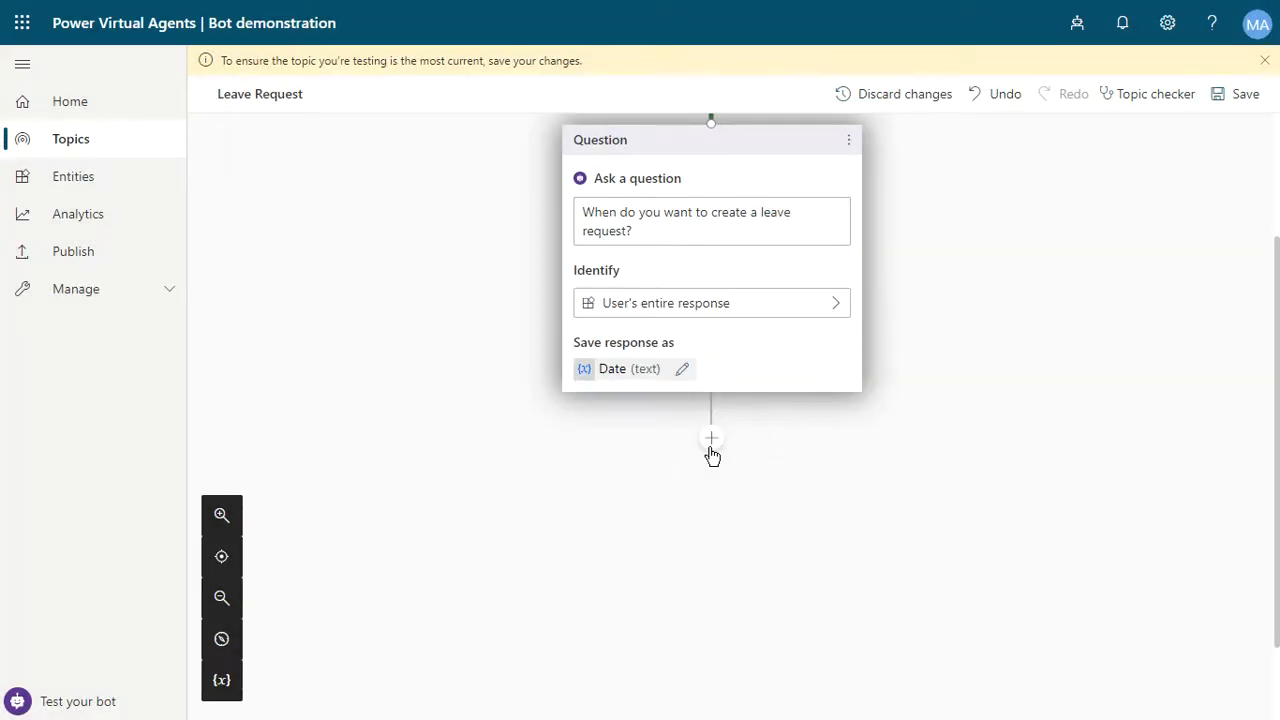
# - Add another question node below it asking 'Which is your email?'
pyautogui.click(712, 440)
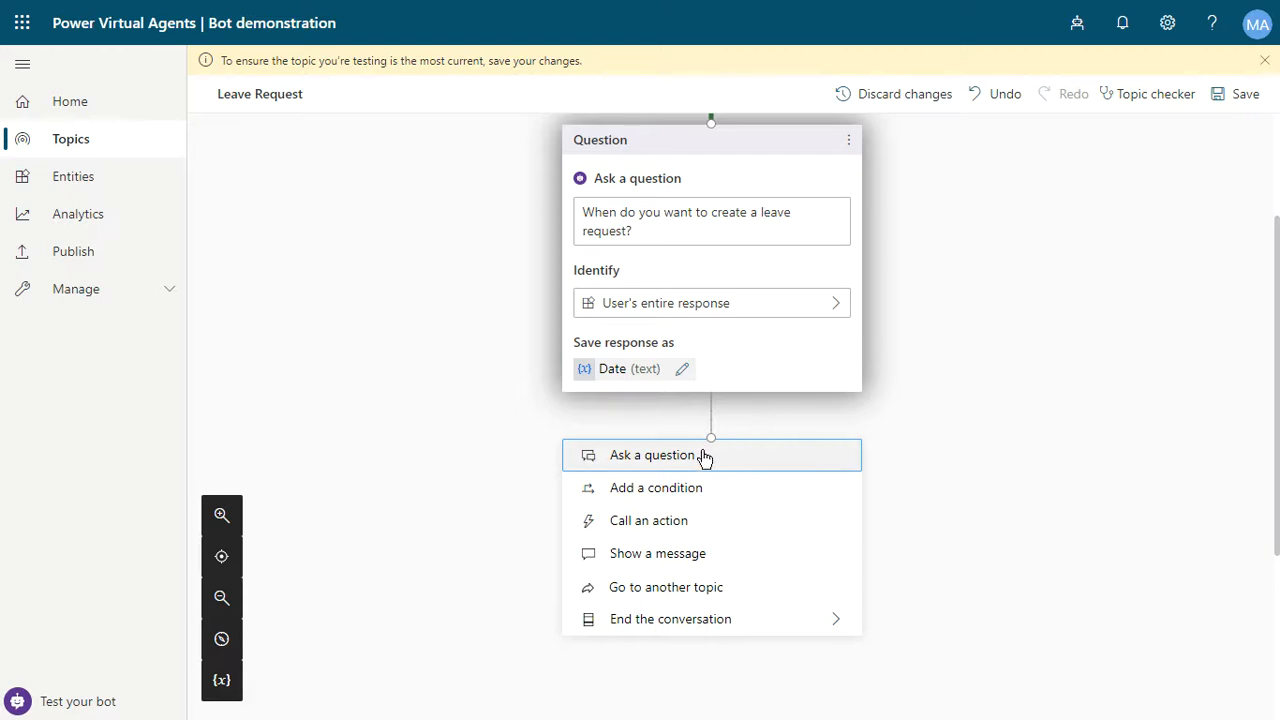
pyautogui.click(745, 452)
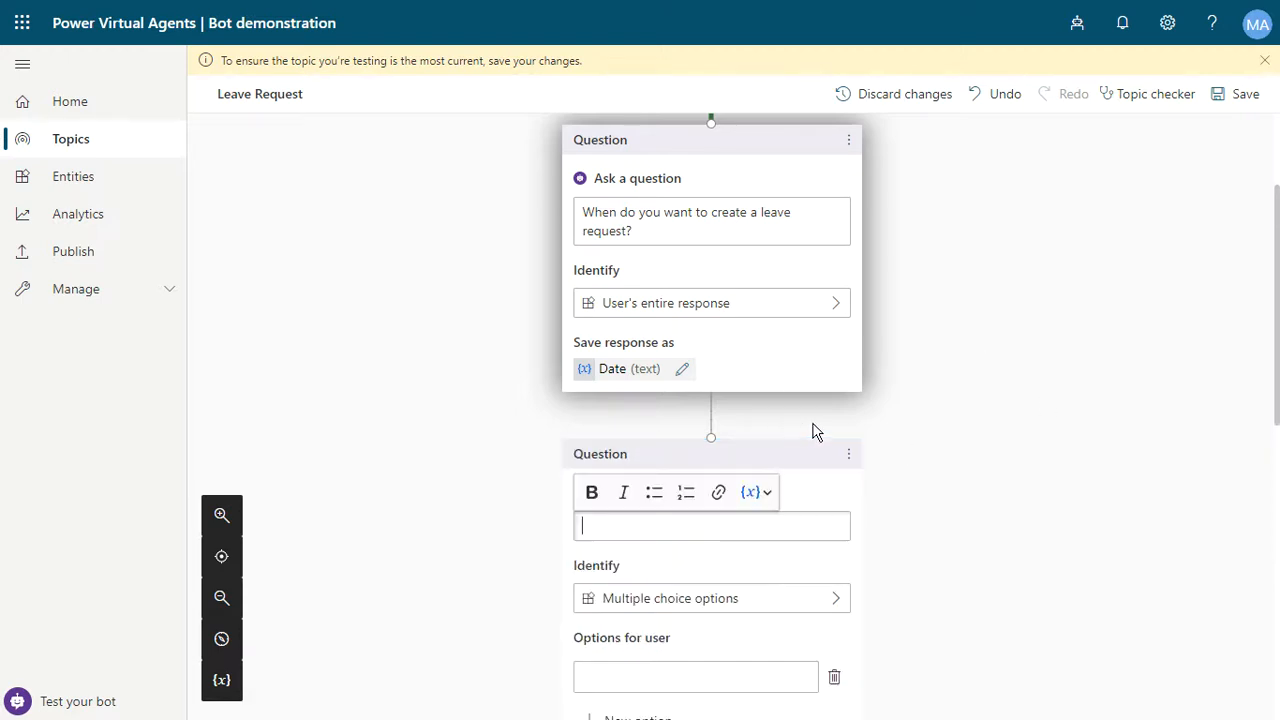
pyautogui.scroll(-1, 1059, 415)
pyautogui.write('W')
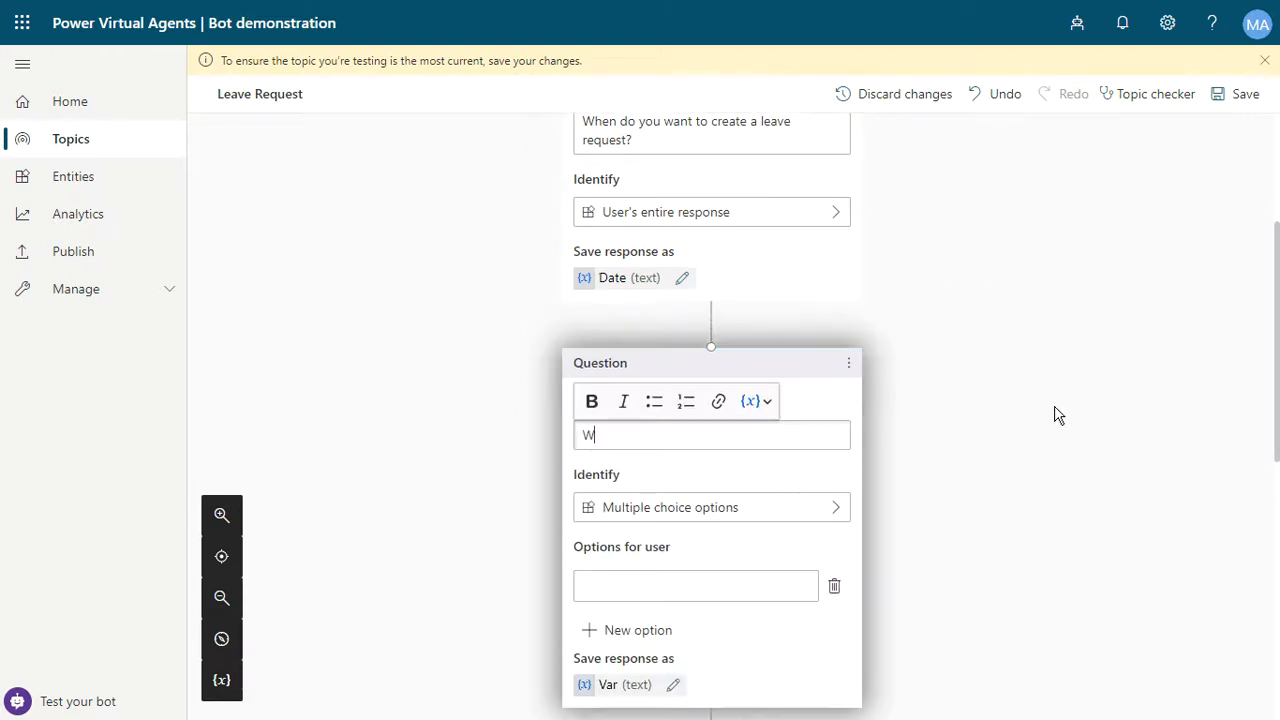
pyautogui.write('hich is your email?')
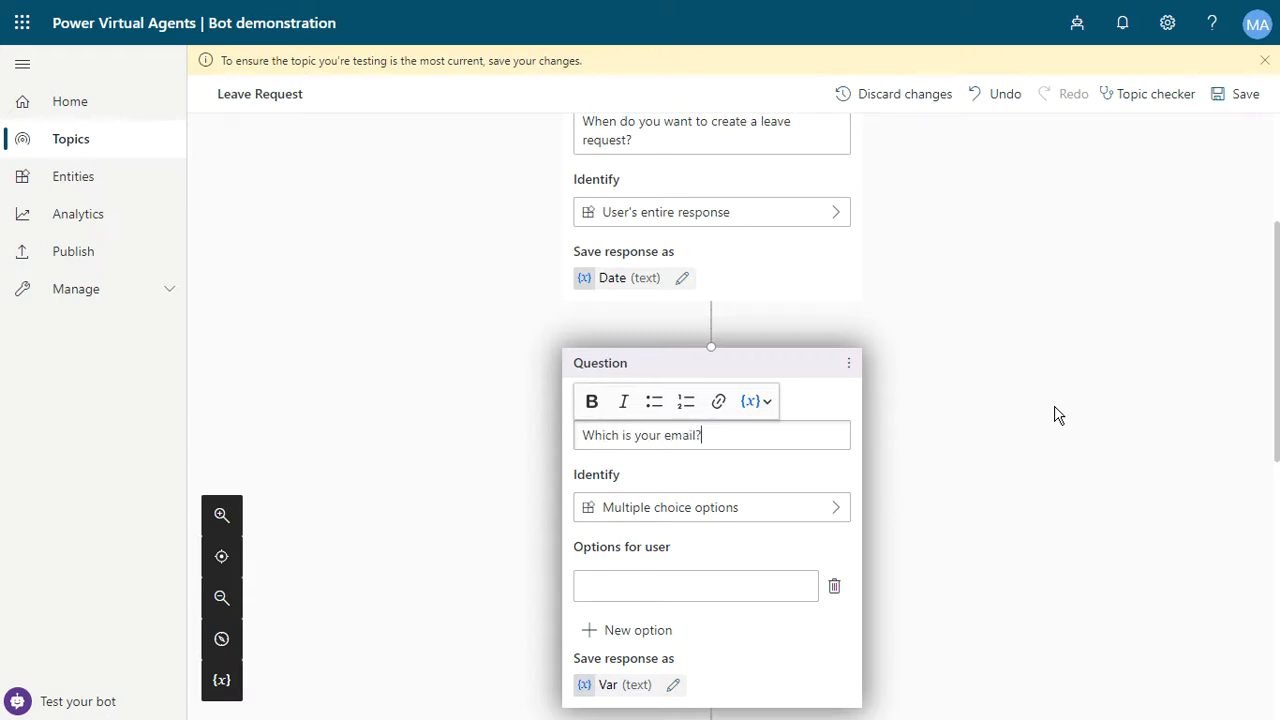
# - Set the email question to identify the user's entire response and rename its variable to Email
pyautogui.scroll(-1, 951, 450)
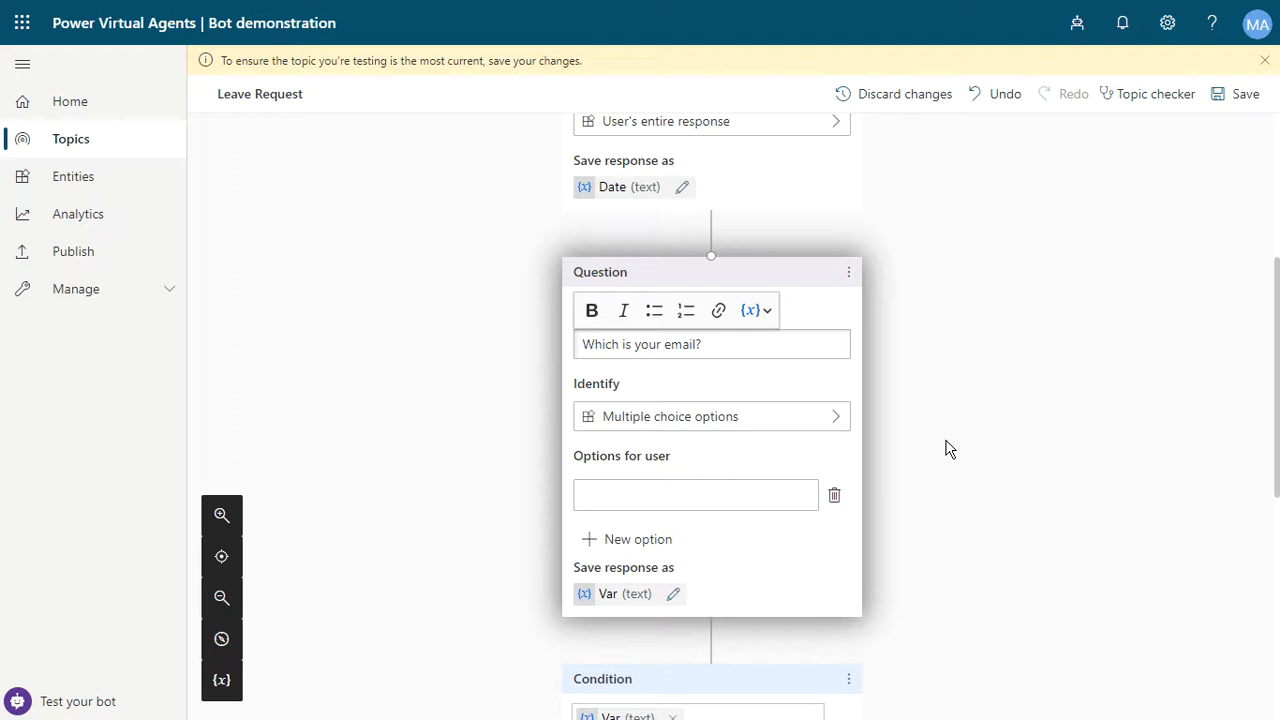
pyautogui.click(776, 422)
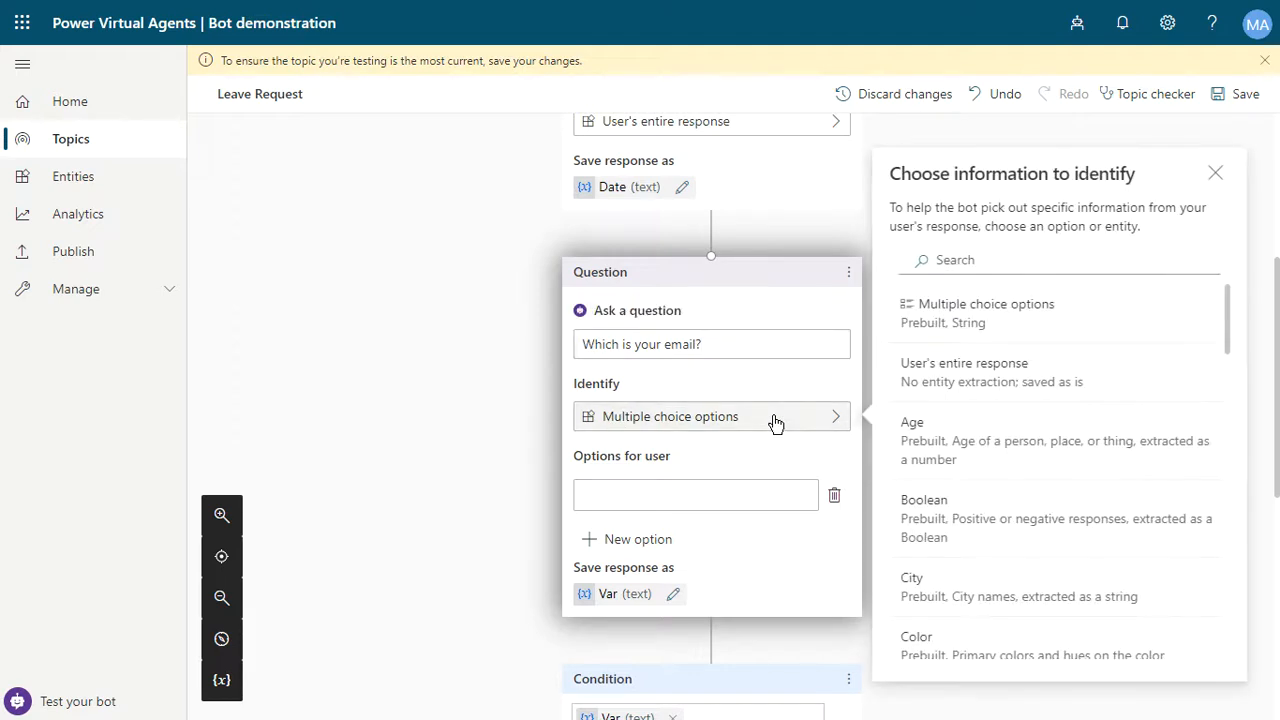
pyautogui.click(957, 390)
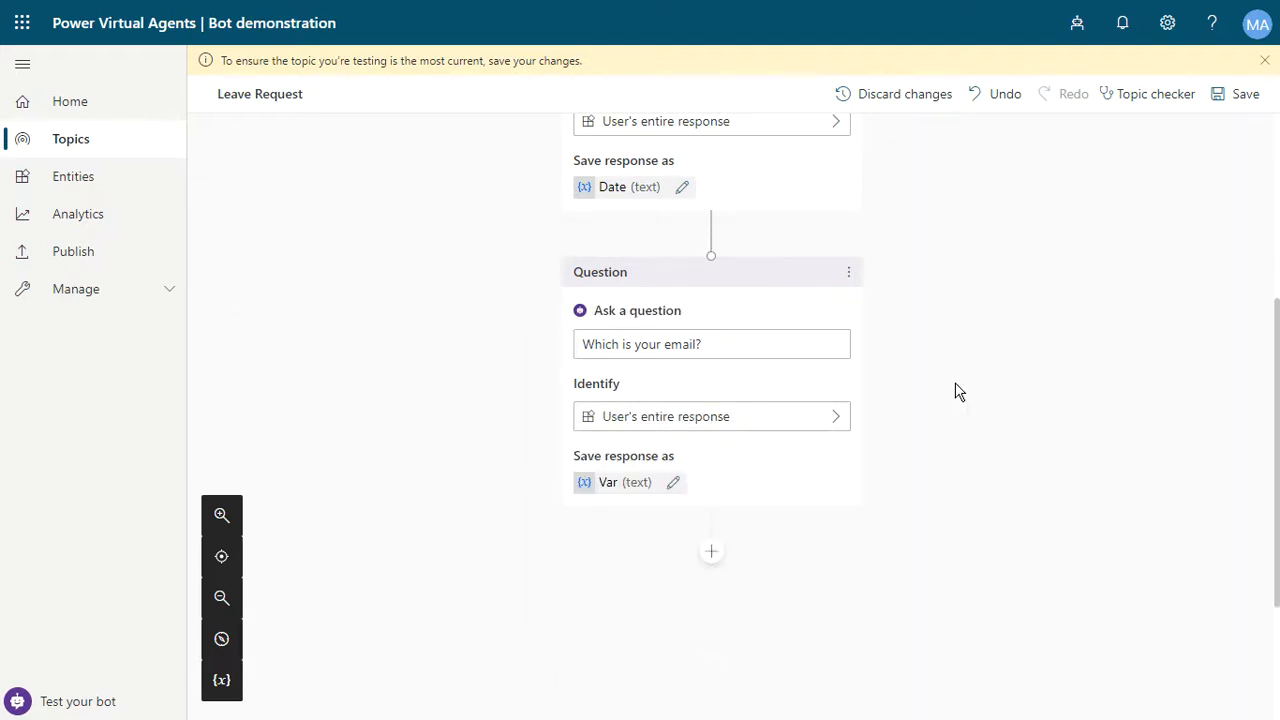
pyautogui.click(674, 483)
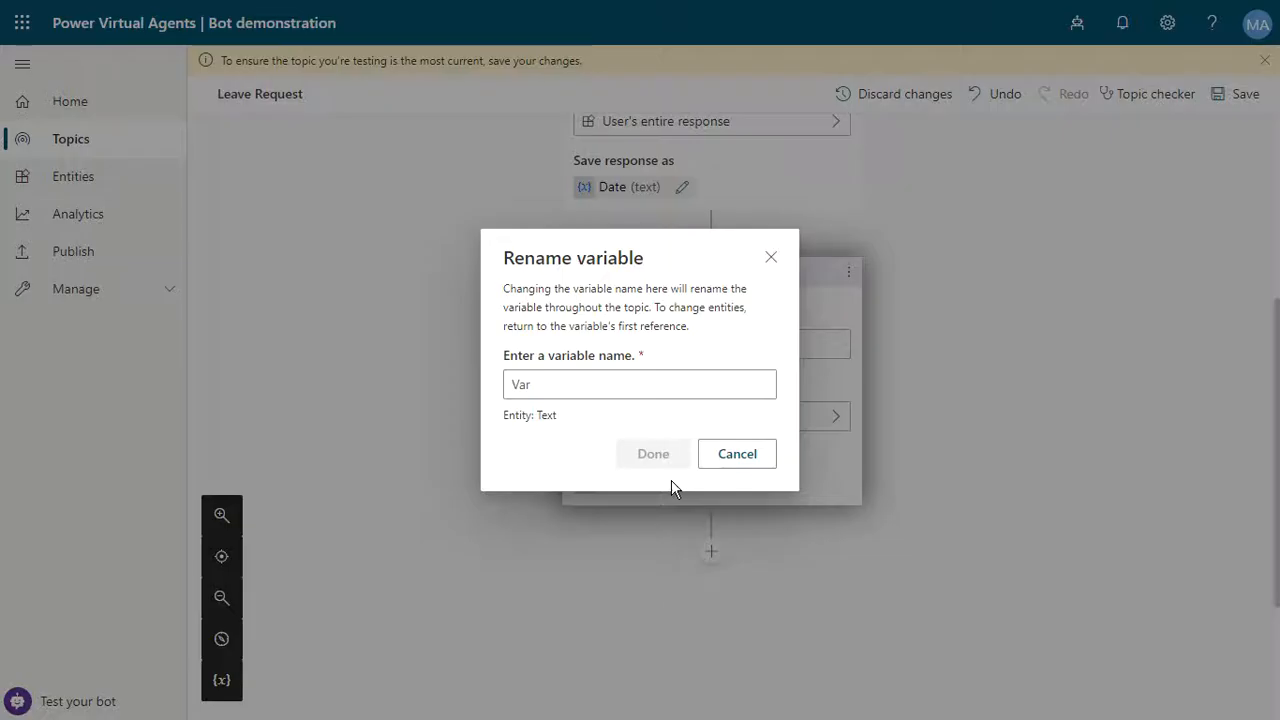
pyautogui.click(665, 397)
pyautogui.hotkey('ctrl', 'a')
pyautogui.write('Emai')
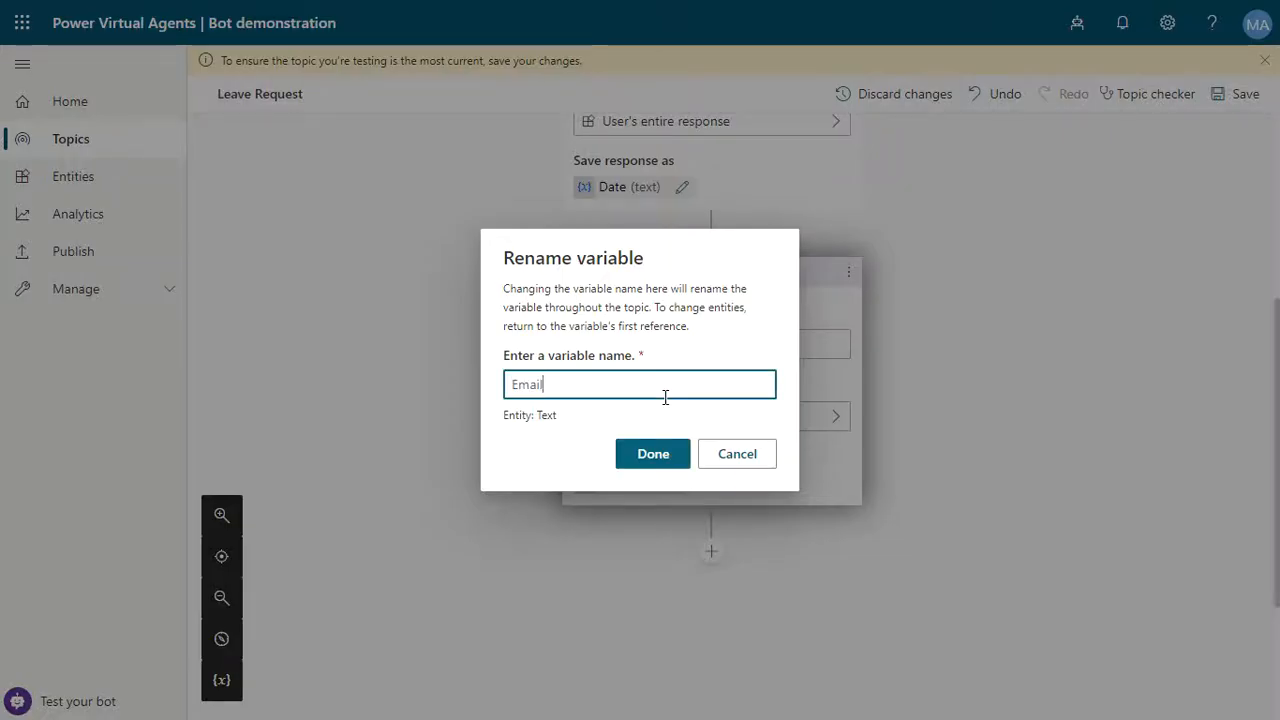
pyautogui.click(643, 445)
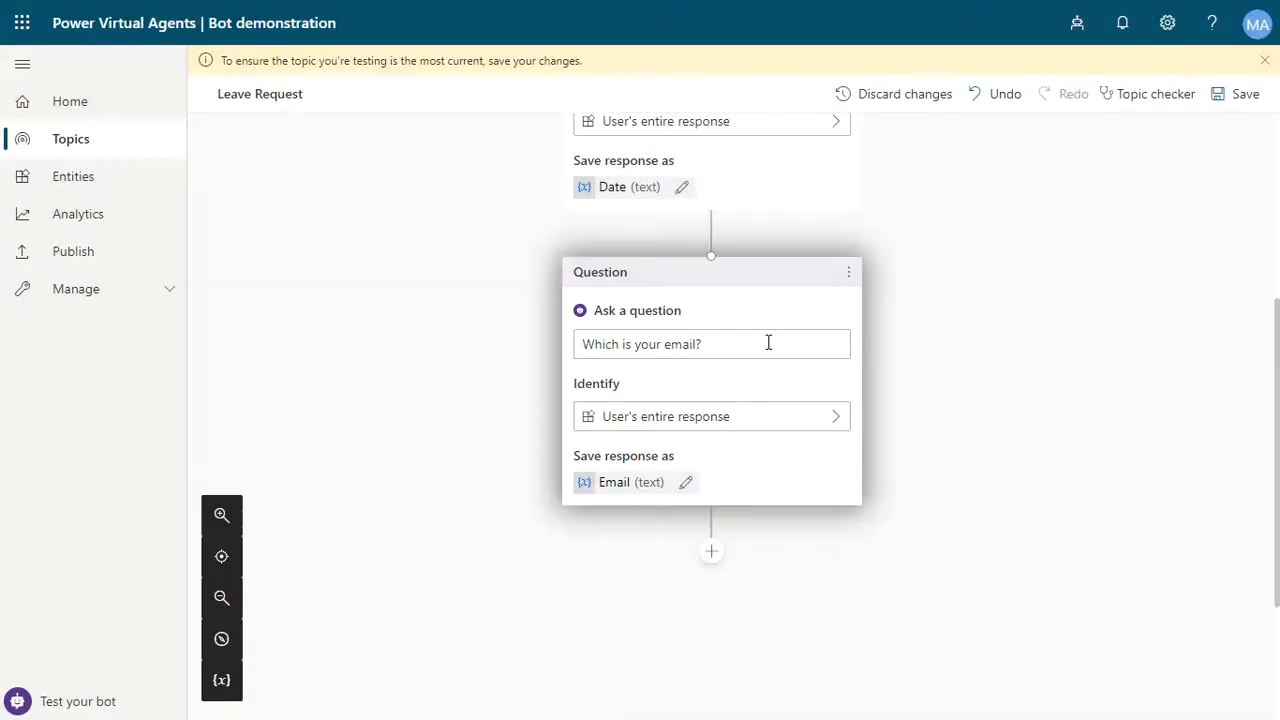
# - Add a question node below the email question asking 'What is your name?'
pyautogui.scroll(-1, 1067, 310)
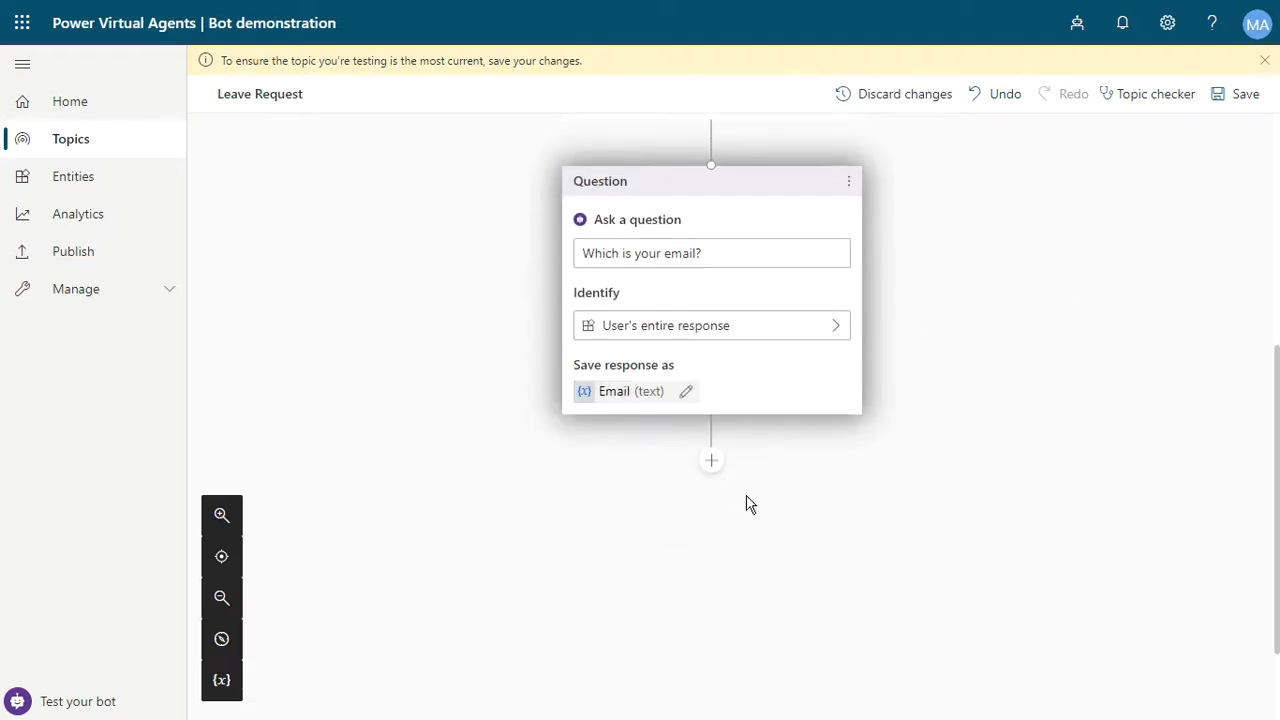
pyautogui.click(711, 462)
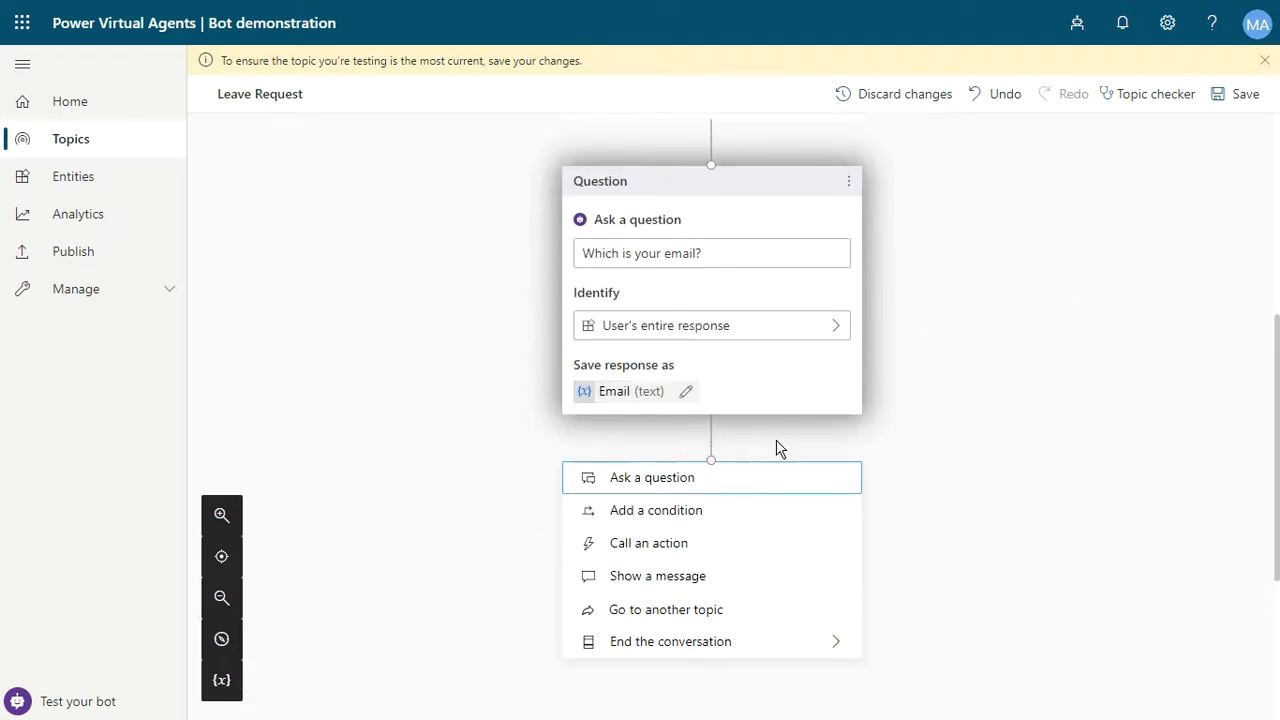
pyautogui.click(728, 486)
pyautogui.click(655, 560)
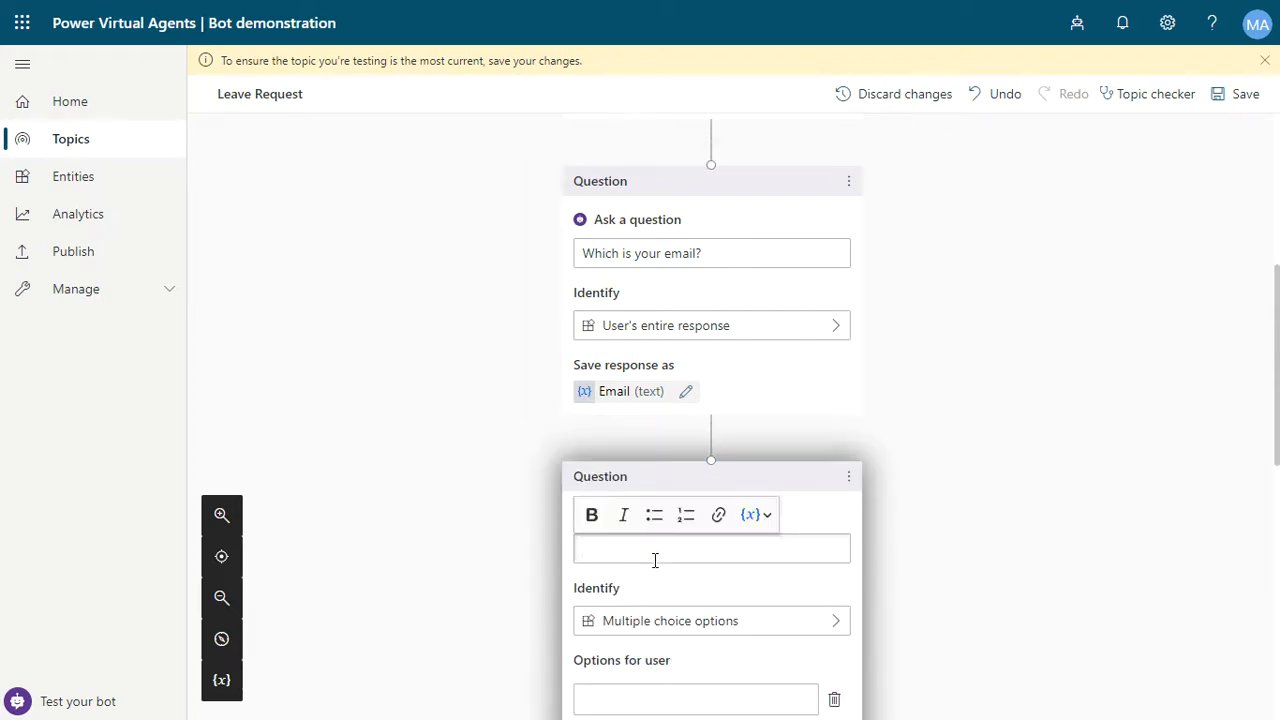
pyautogui.write('What is your name?')
# - Set the name question to identify the user's entire response and rename its variable to Name
pyautogui.scroll(-2, 1203, 490)
pyautogui.click(680, 443)
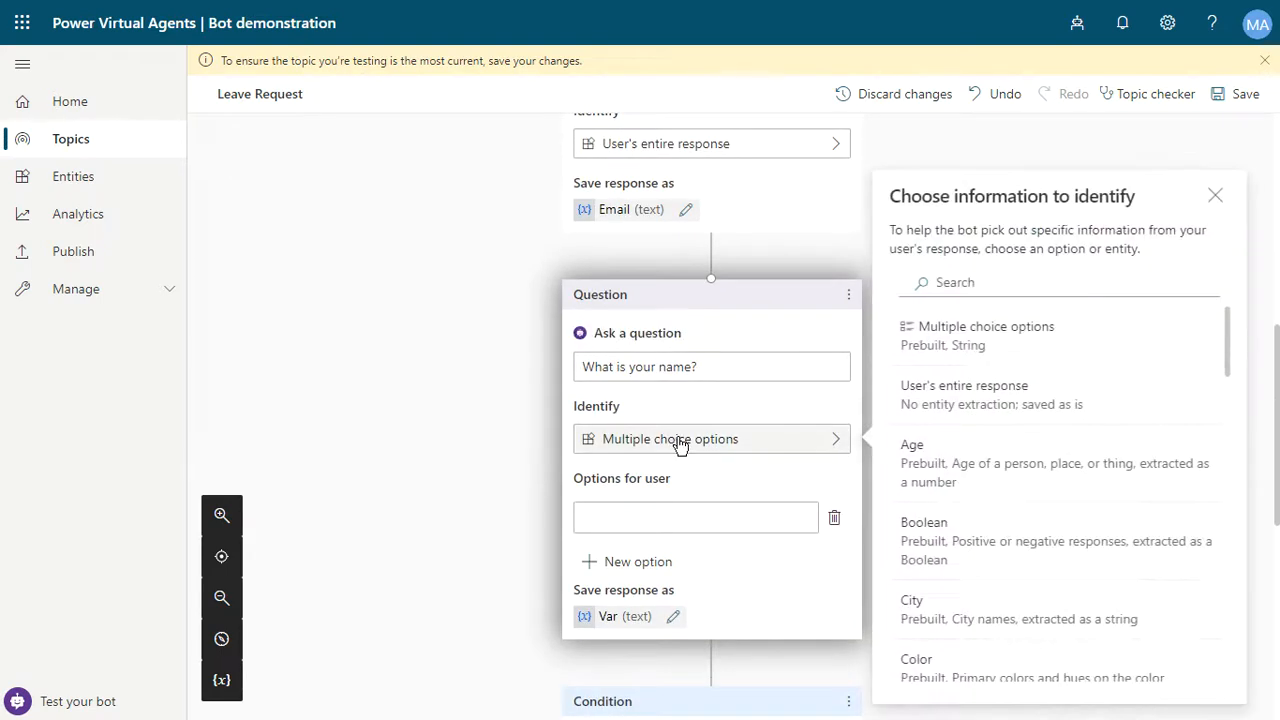
pyautogui.click(1004, 388)
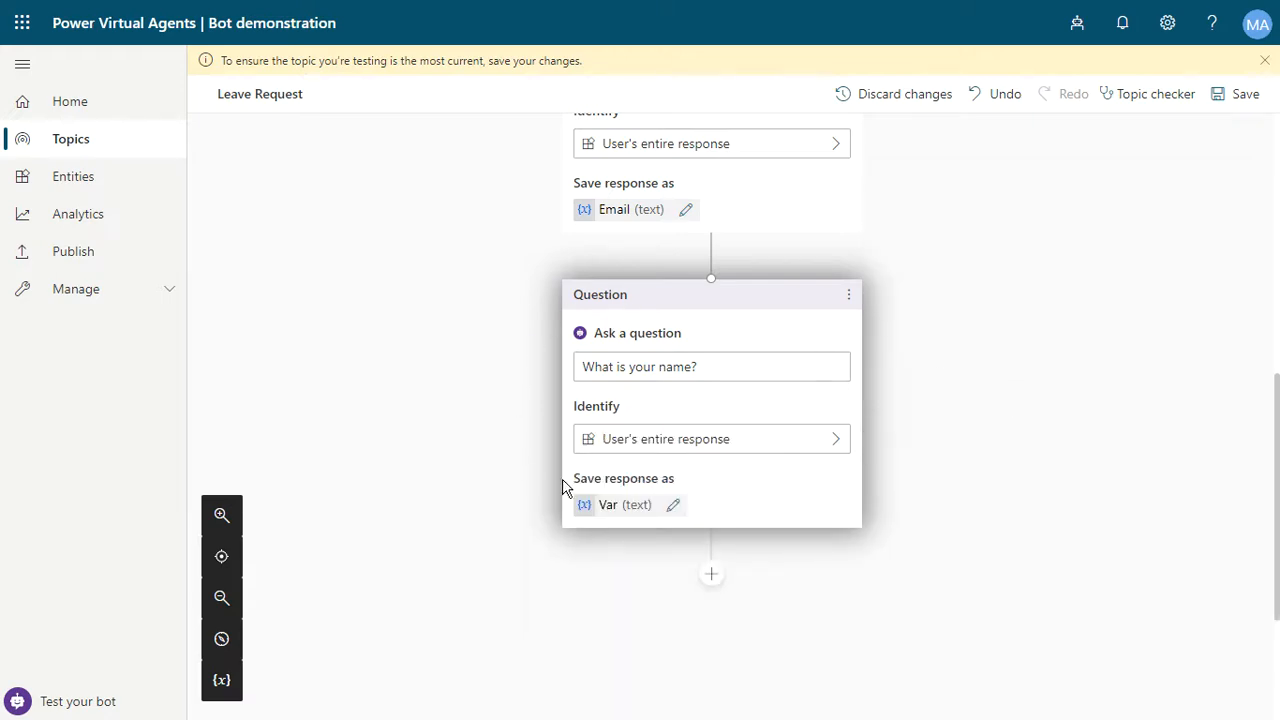
pyautogui.click(674, 505)
pyautogui.click(594, 386)
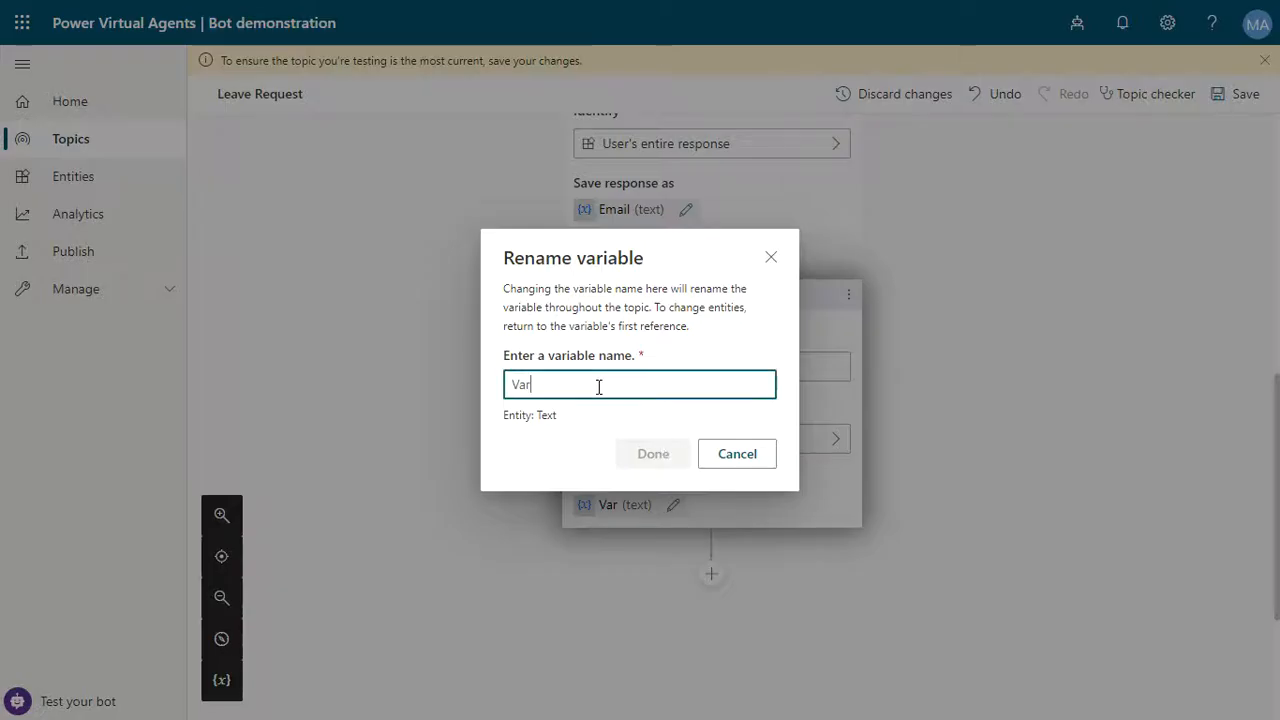
pyautogui.hotkey('ctrl', 'a')
pyautogui.write('name')
pyautogui.hotkey('ctrl', 'a')
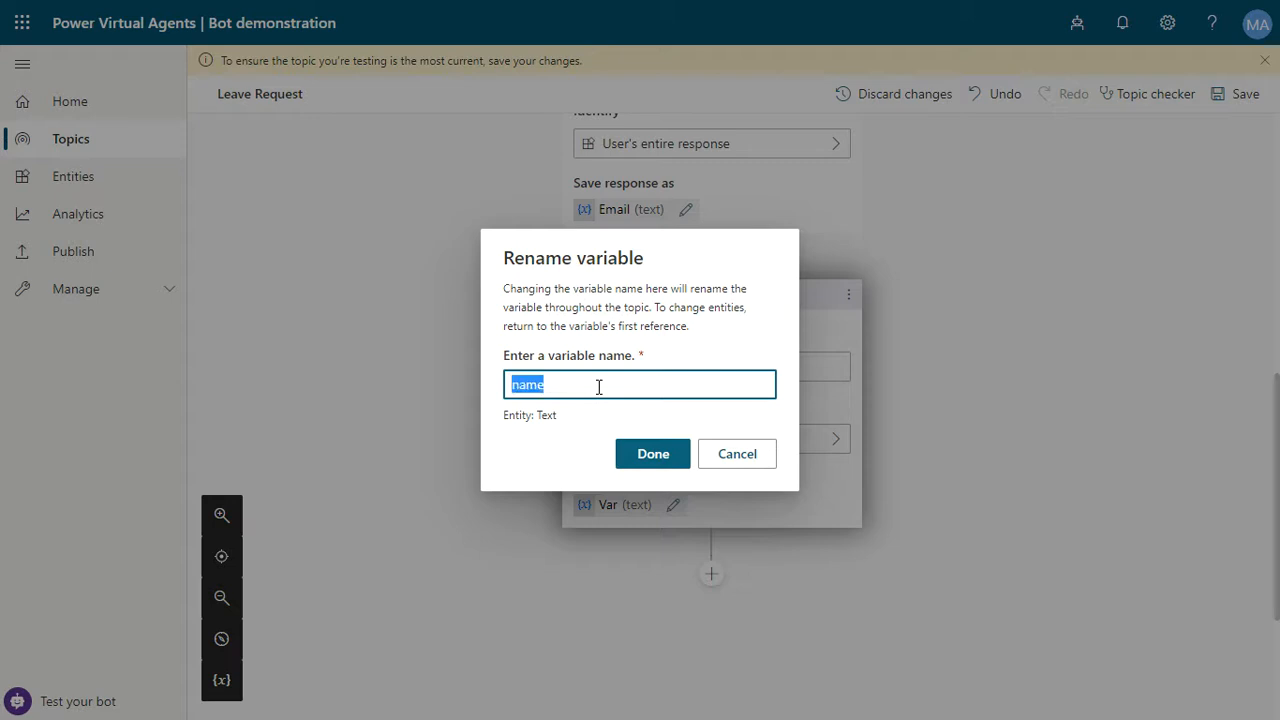
pyautogui.write('Nam')
pyautogui.click(646, 452)
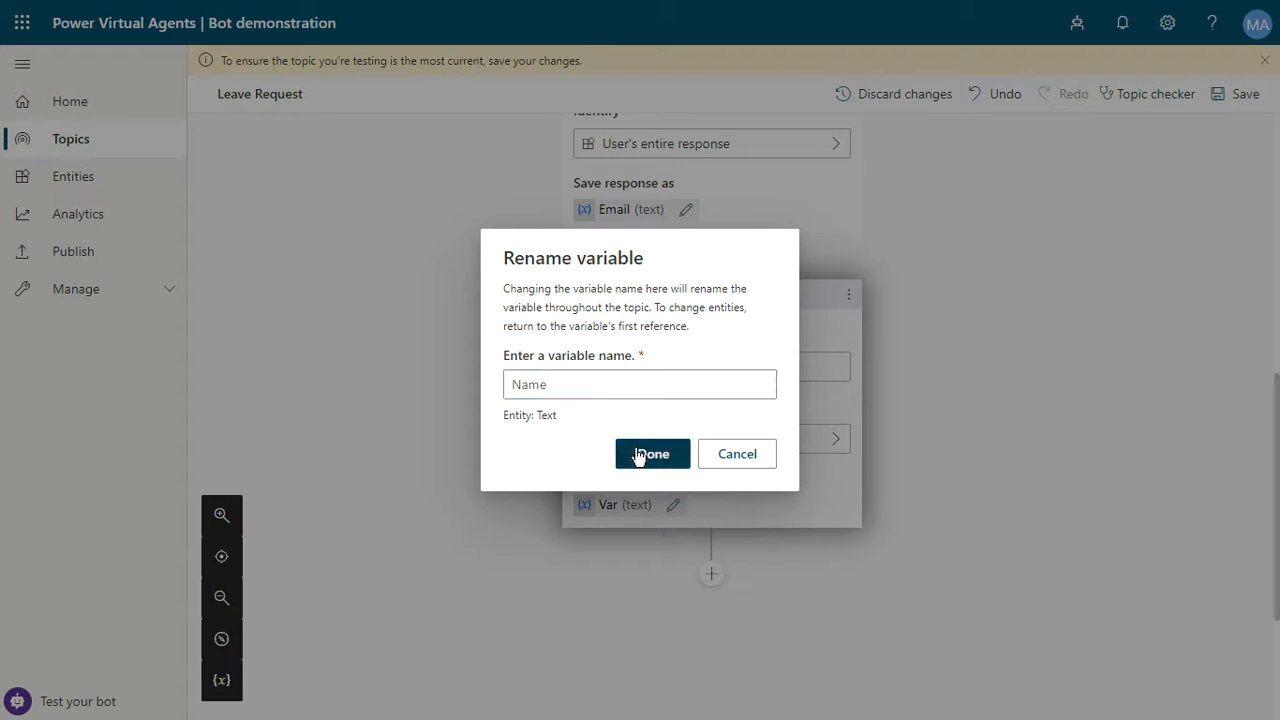
# - Add a message node below the name question beginning with the text 'Please, confirm:'
pyautogui.scroll(-1, 800, 470)
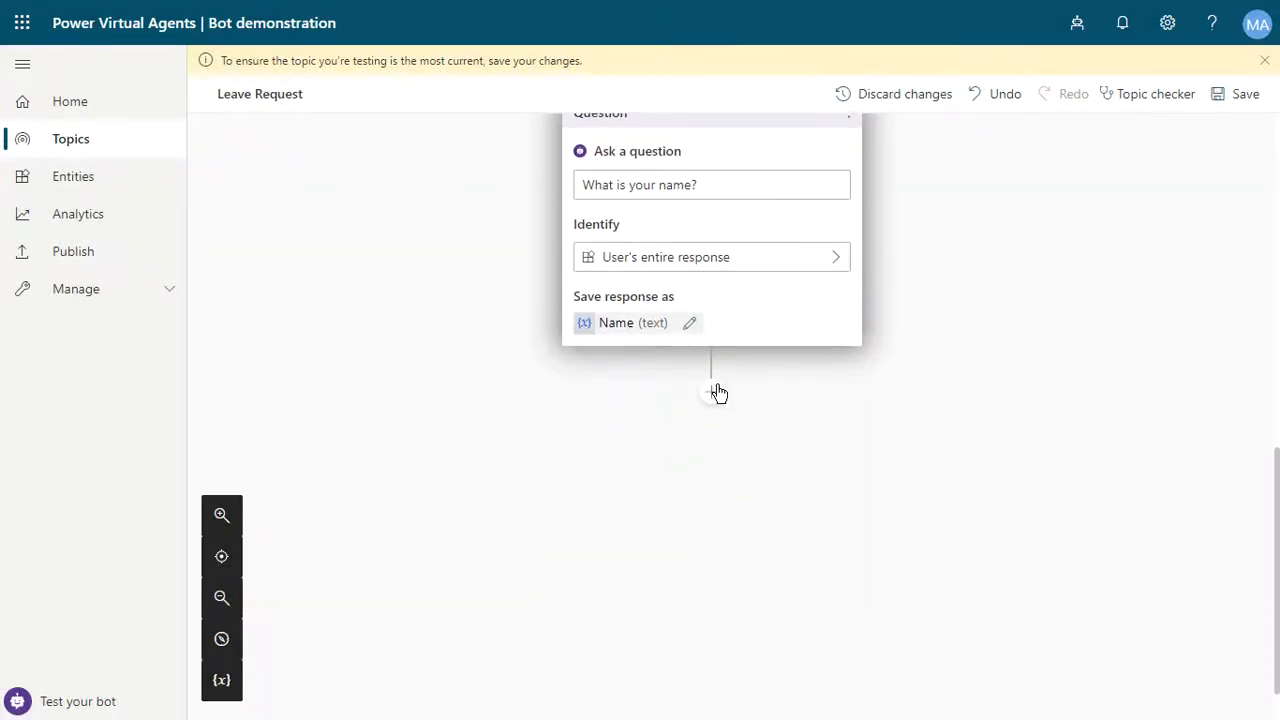
pyautogui.click(716, 395)
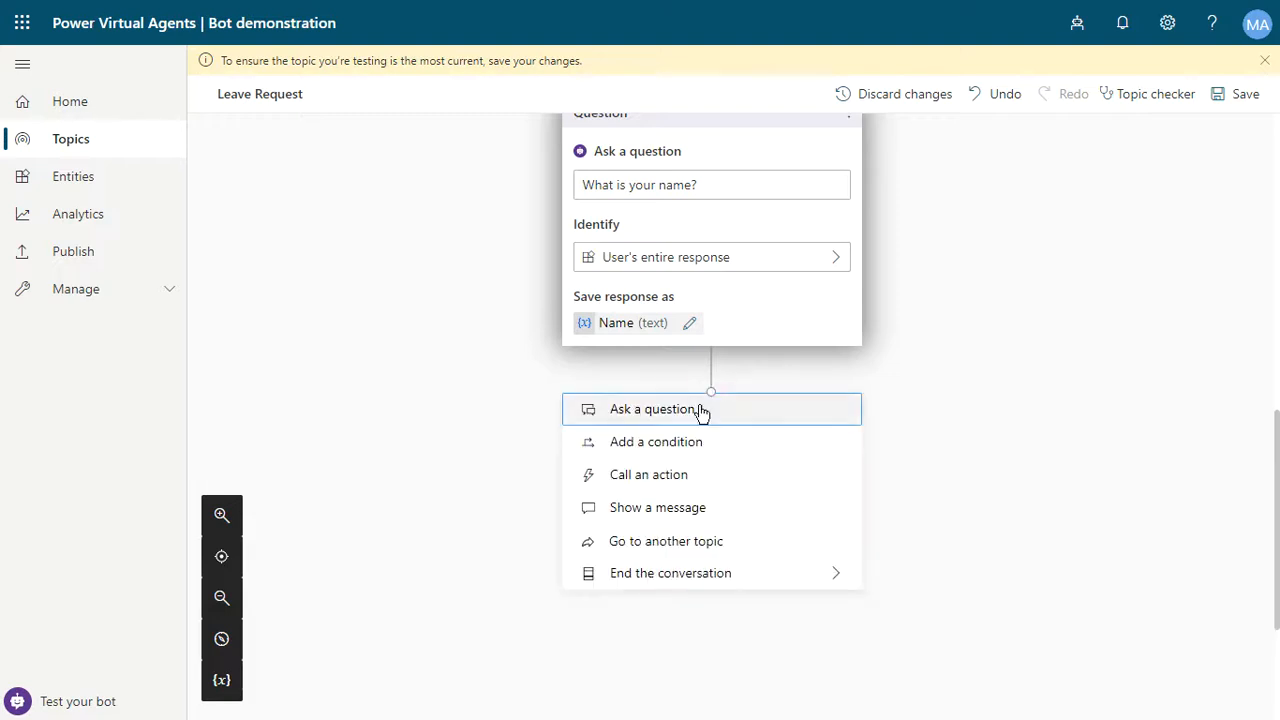
pyautogui.click(680, 512)
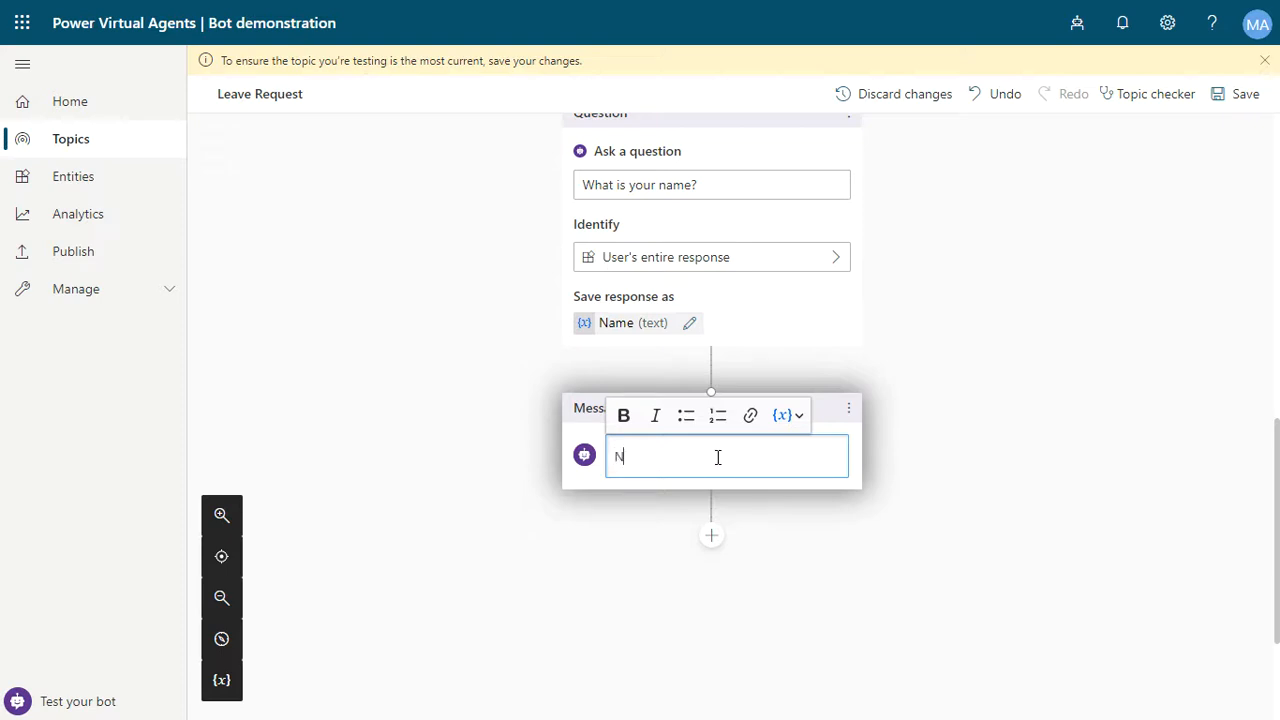
pyautogui.write('Please, confirm:')
pyautogui.press('Return')
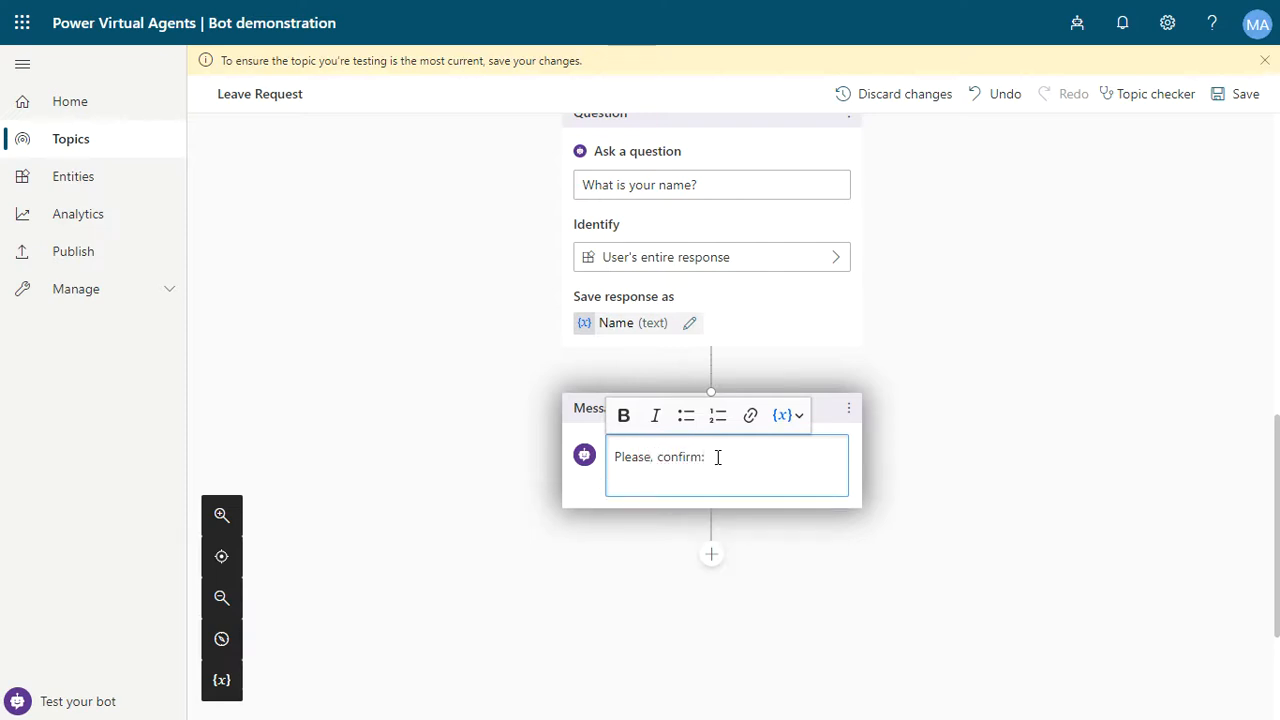
# - Add a bulleted list under it with the lines 'Name:', 'Date:' and 'Email:'
pyautogui.write('Name')
pyautogui.press('BackSpace')
pyautogui.press('BackSpace')
pyautogui.press('BackSpace')
pyautogui.press('BackSpace')
pyautogui.click(686, 415)
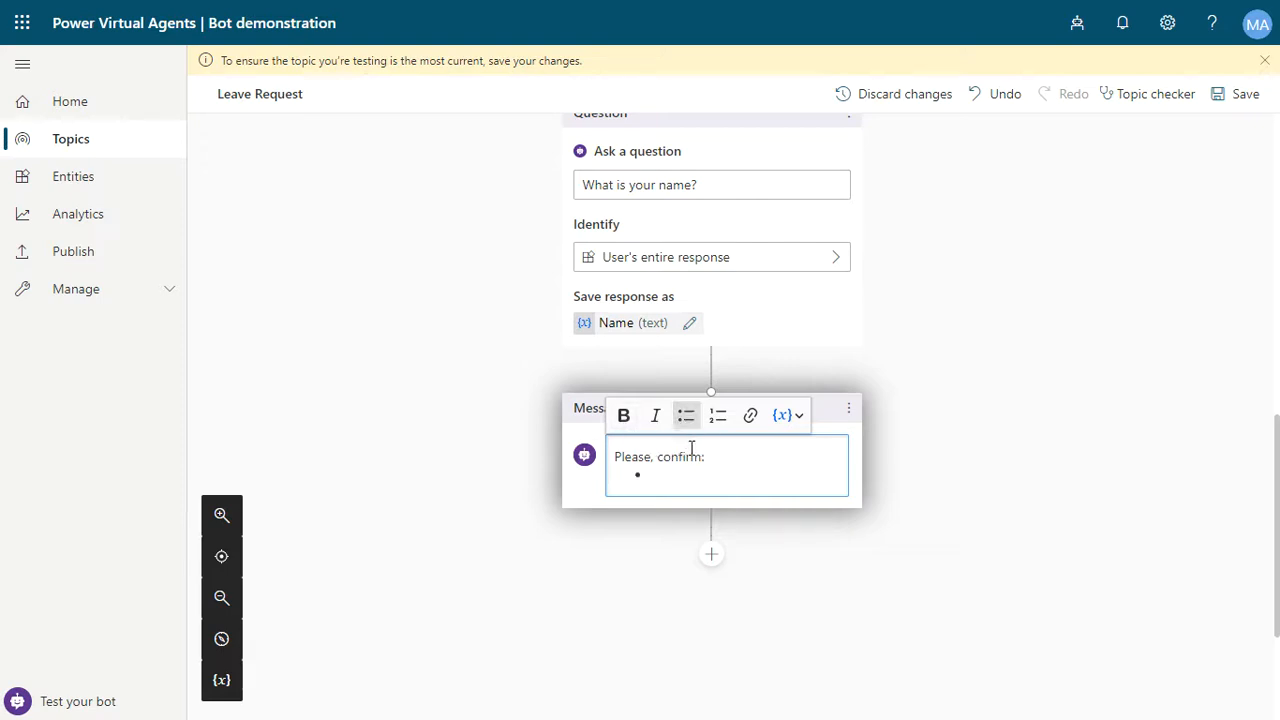
pyautogui.write('Name:')
pyautogui.press('Return')
pyautogui.write('Da')
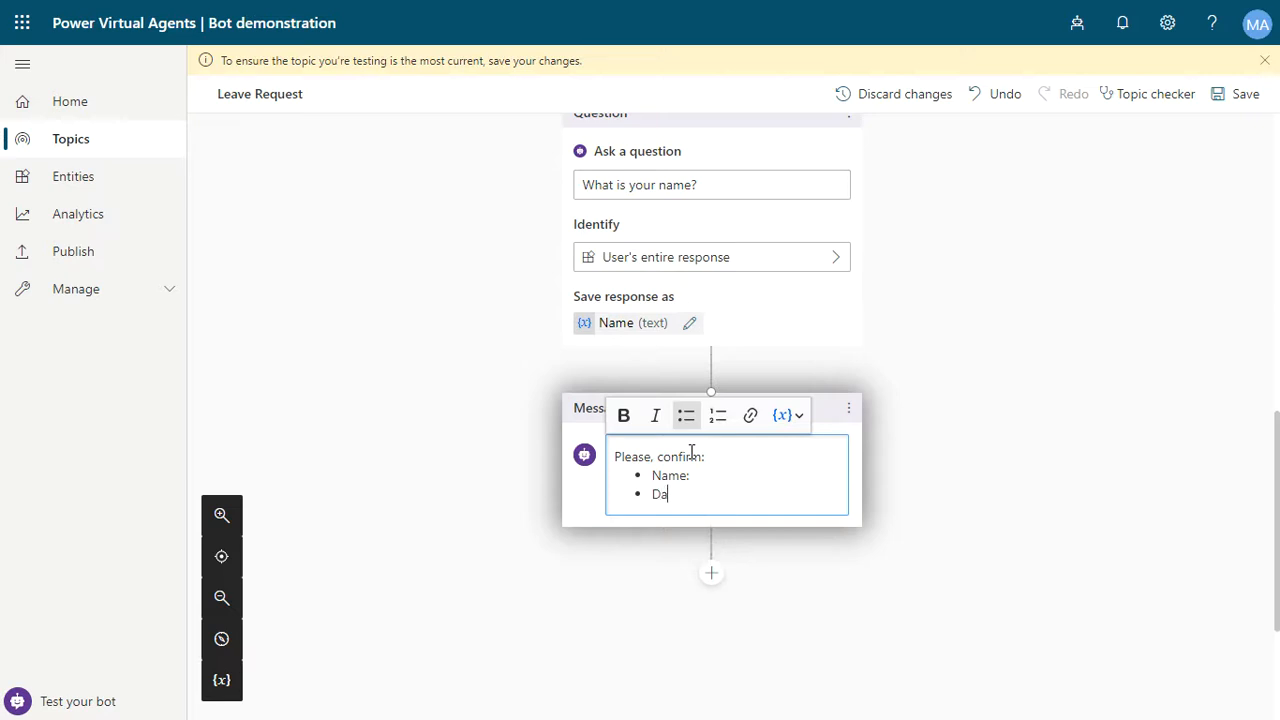
pyautogui.write('te:')
pyautogui.press('Return')
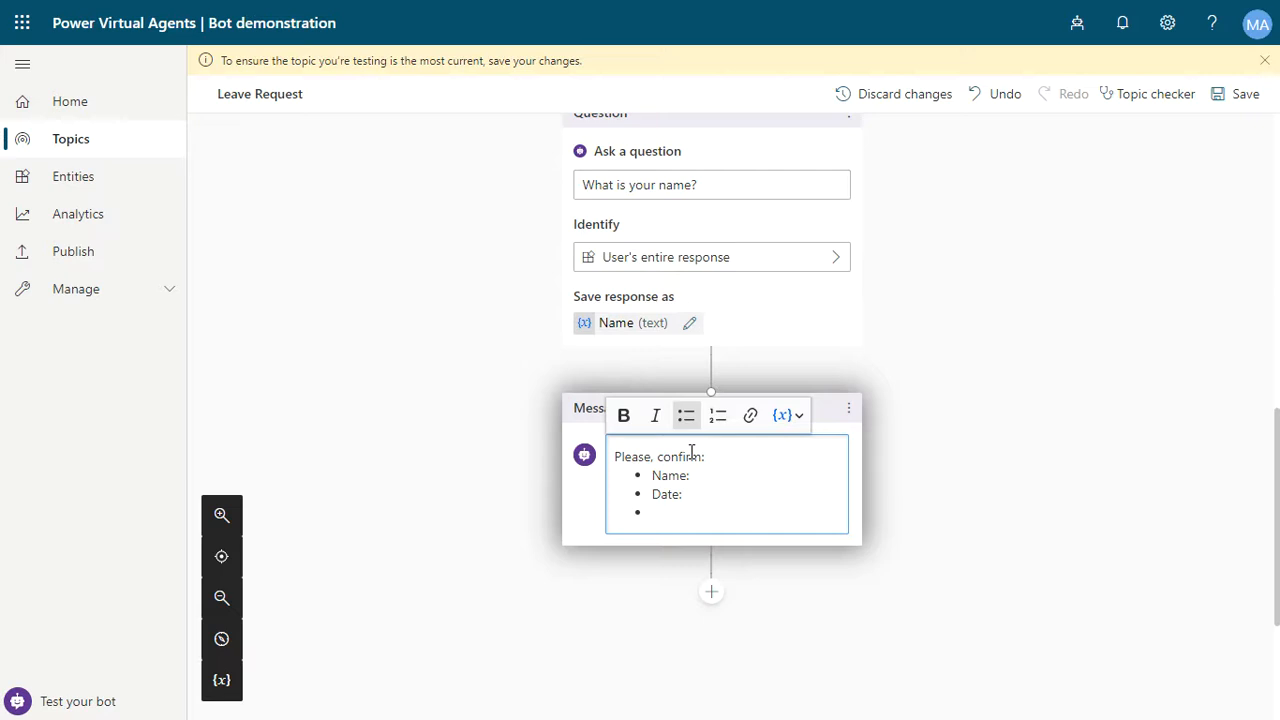
pyautogui.write('Email:')
# - Insert the Name, Date and Email variables after their matching labels, then save the topic
pyautogui.click(787, 423)
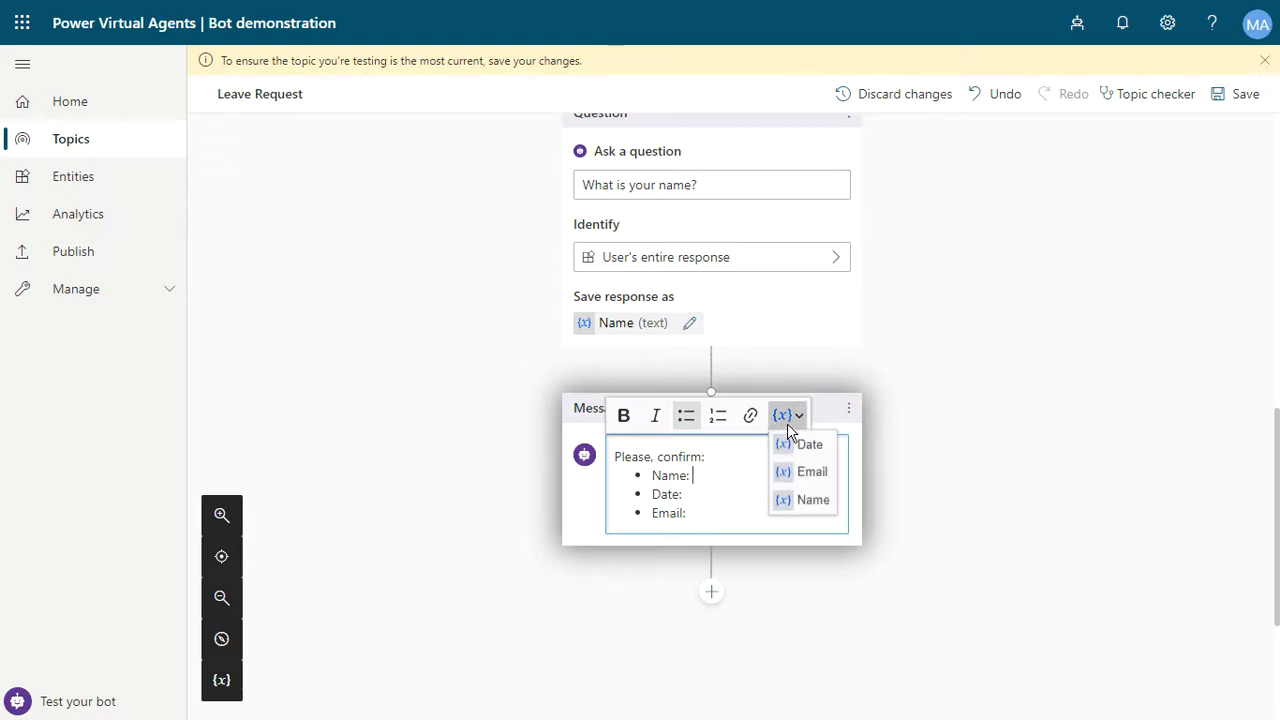
pyautogui.click(805, 498)
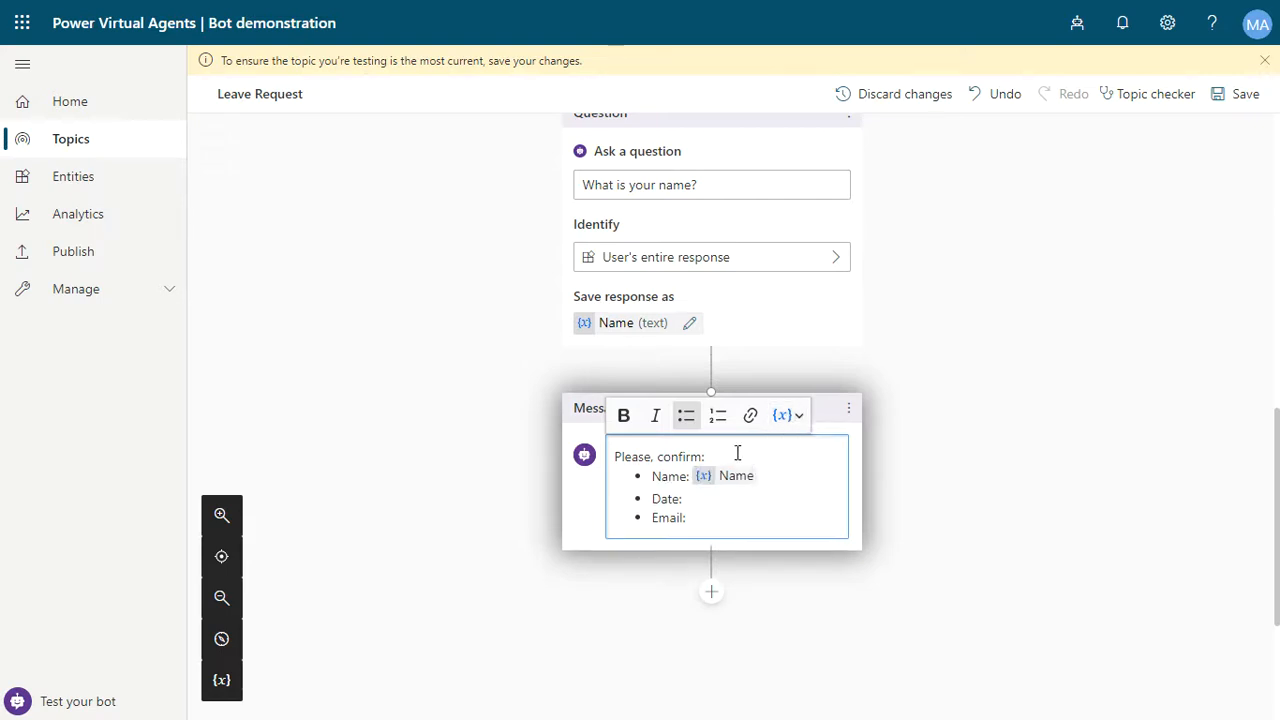
pyautogui.click(787, 415)
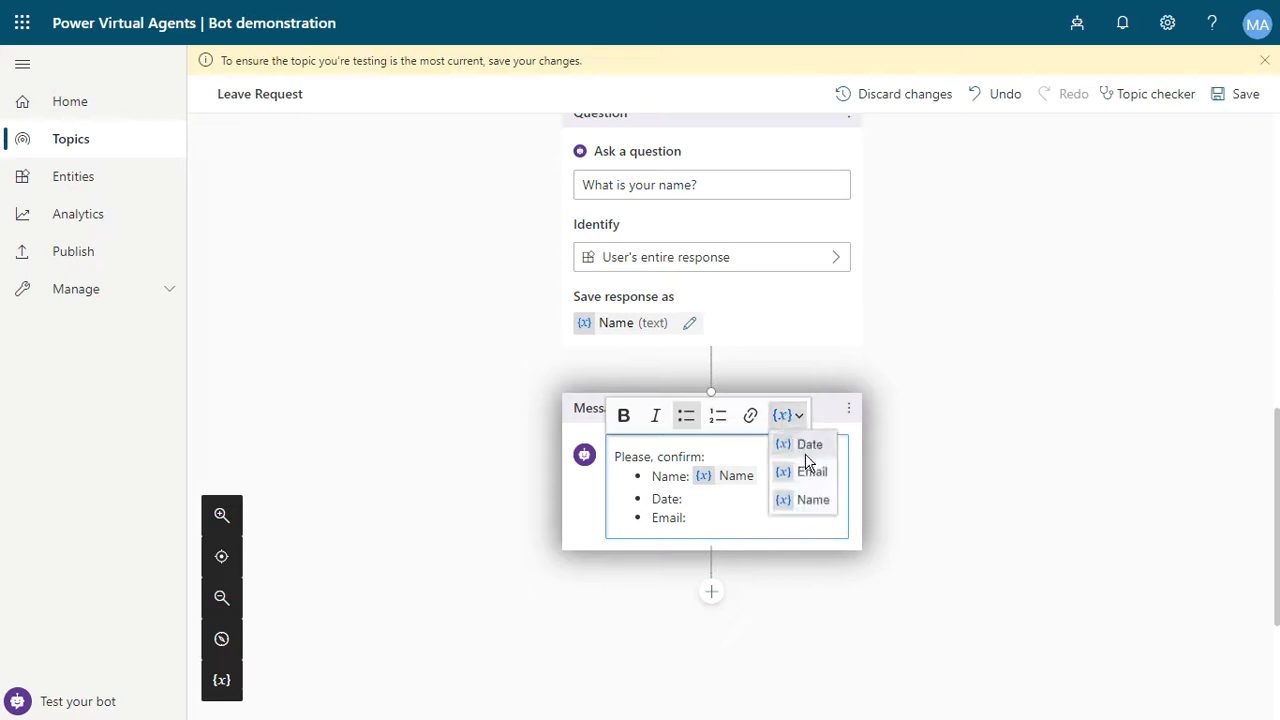
pyautogui.click(813, 446)
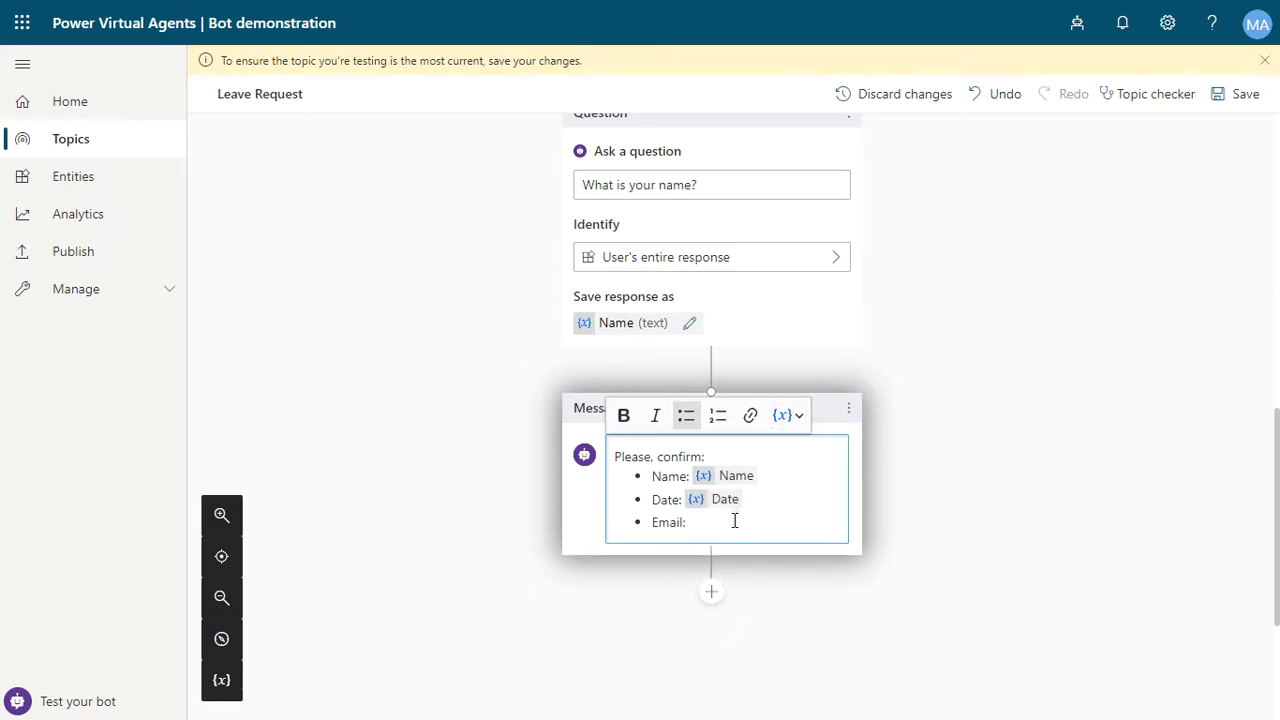
pyautogui.click(790, 416)
pyautogui.click(814, 474)
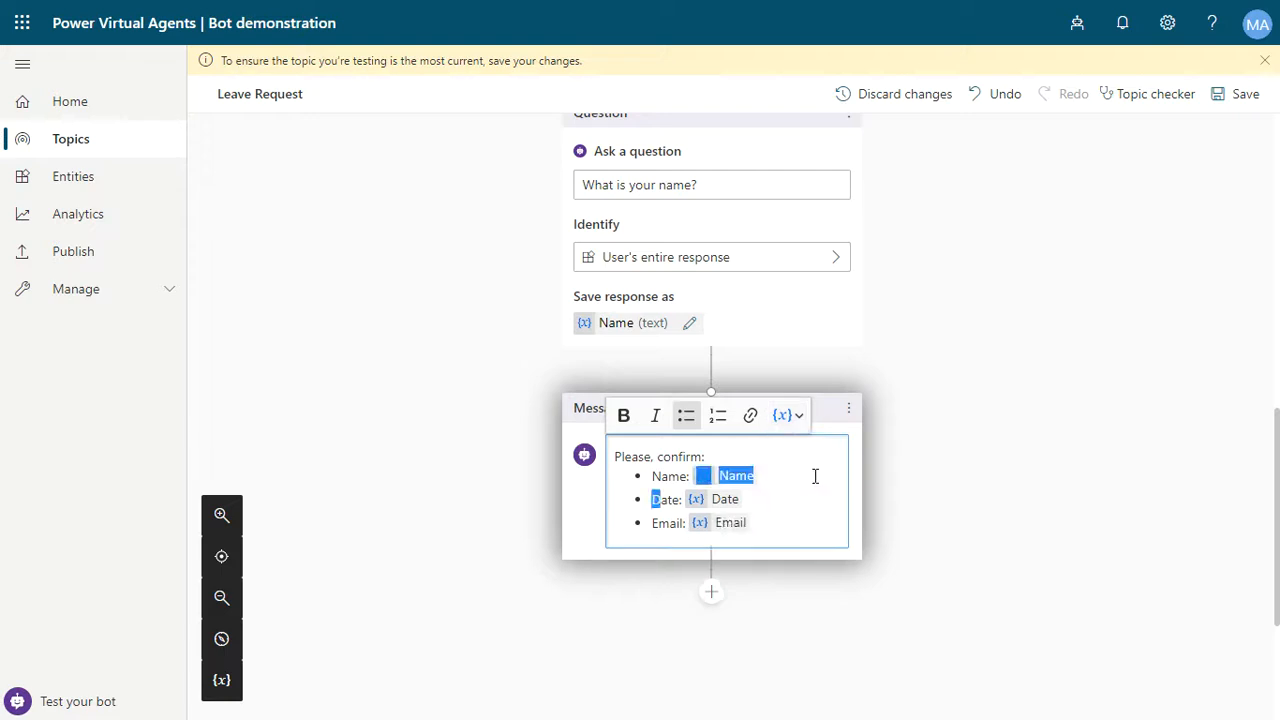
pyautogui.click(940, 425)
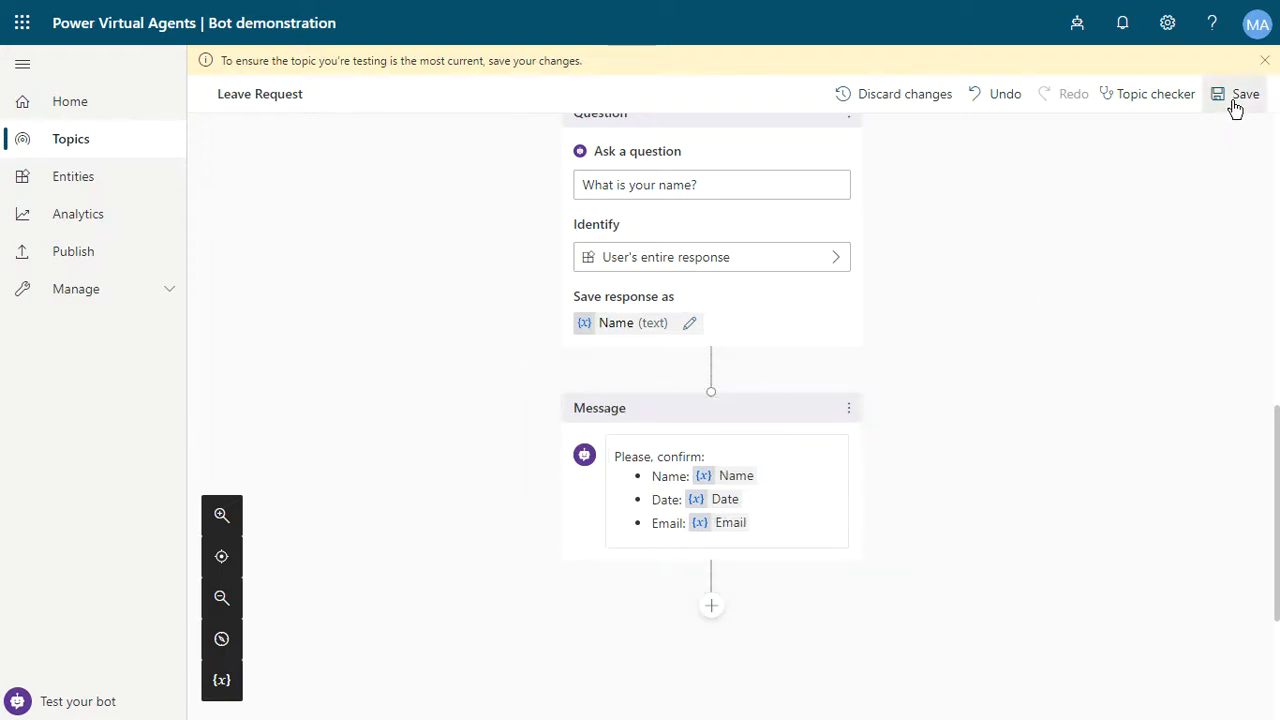
pyautogui.click(1238, 96)
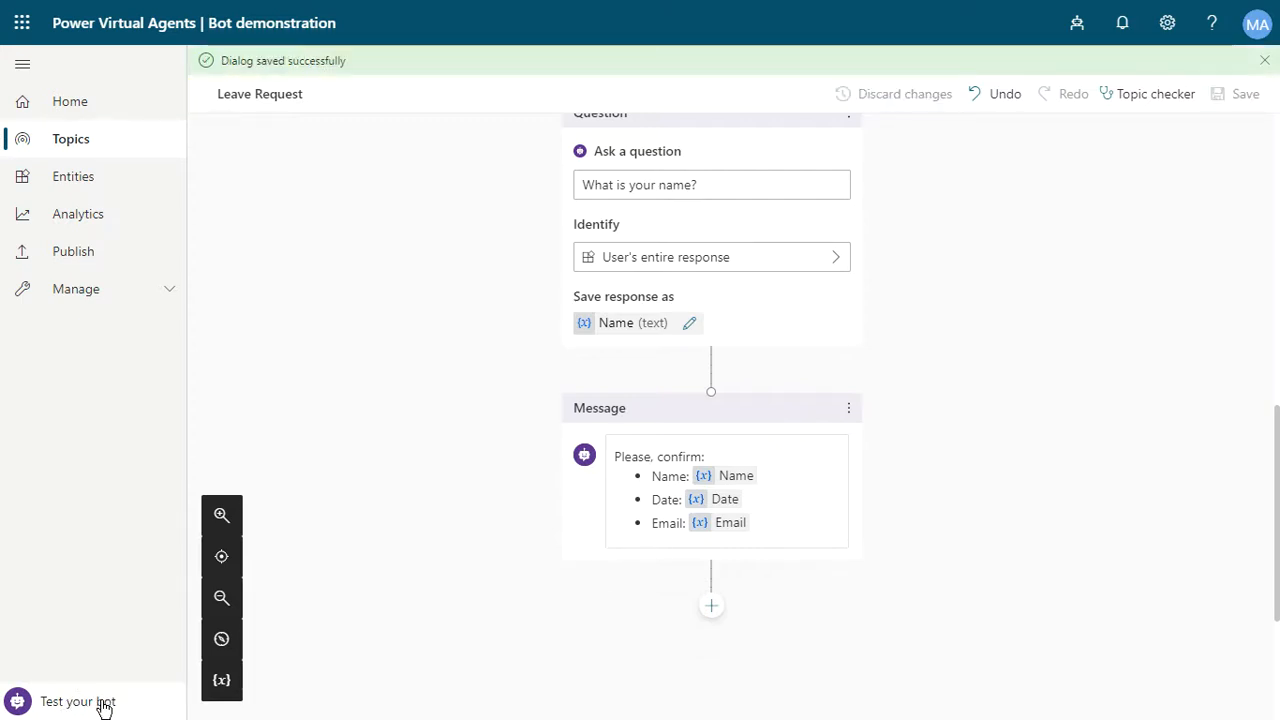
# - Open the test bot and send the message 'I want to request a leave'
pyautogui.click(104, 707)
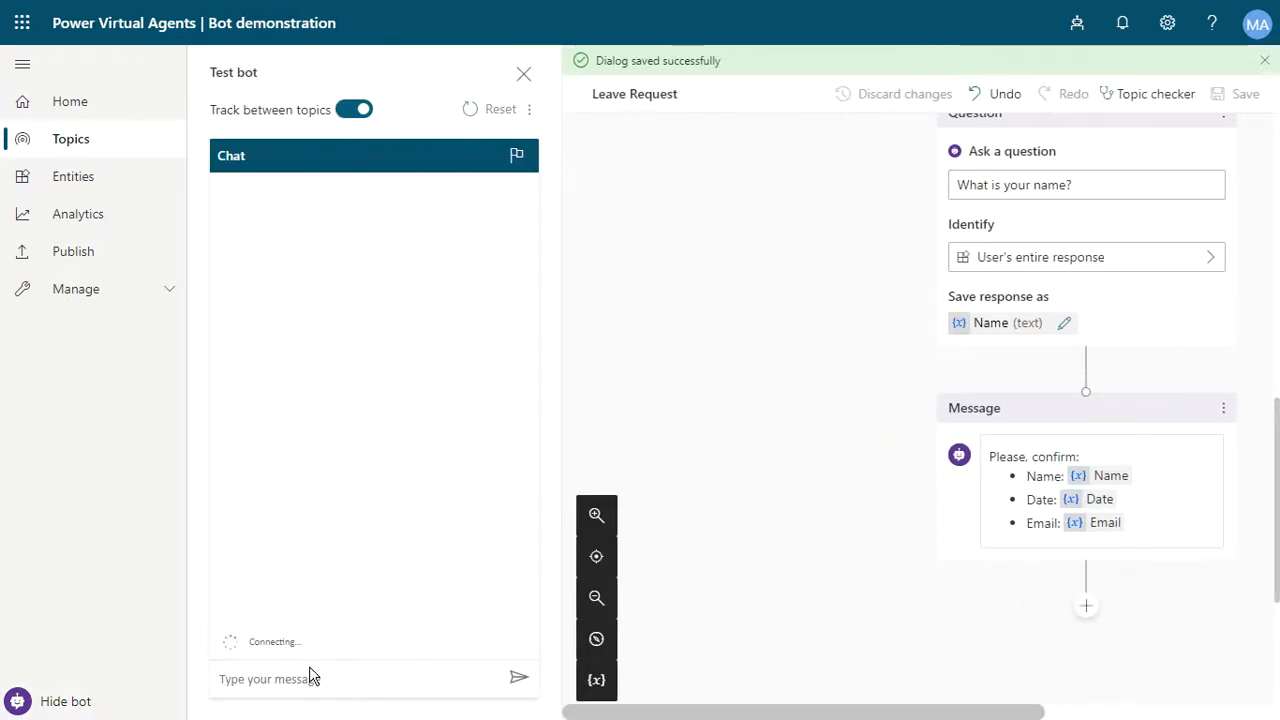
pyautogui.scroll(5, 1248, 474)
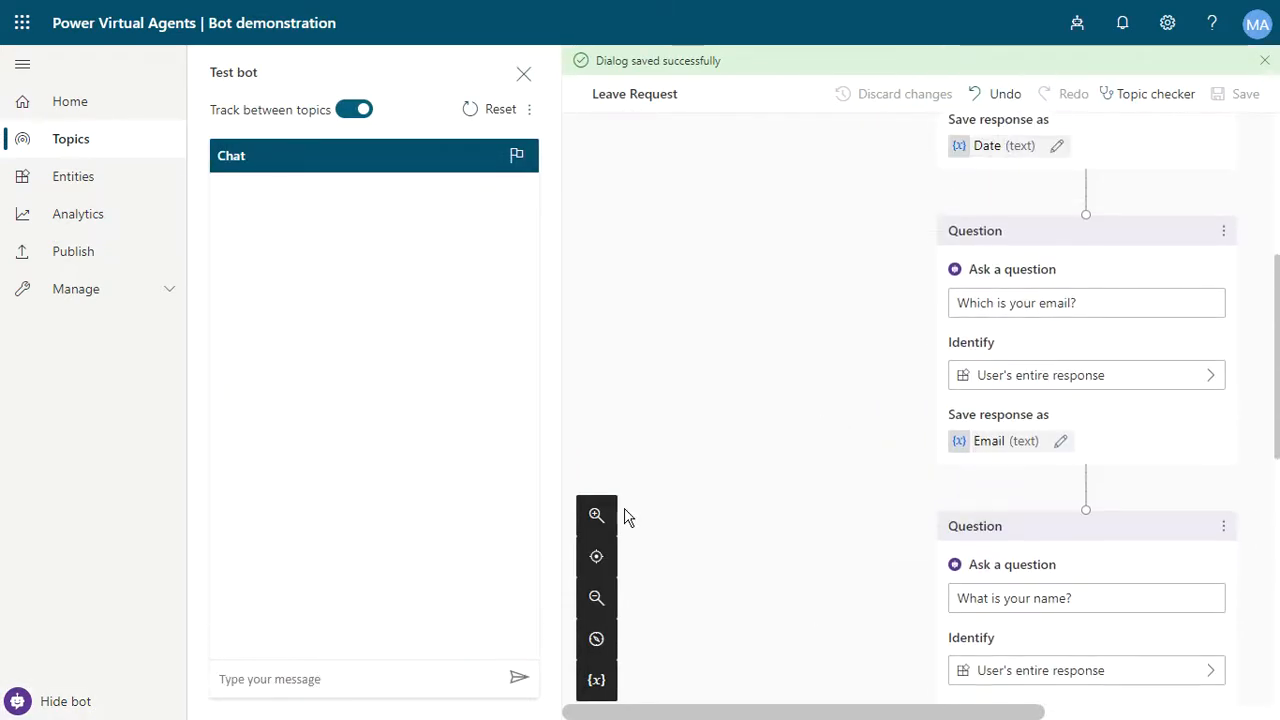
pyautogui.click(293, 676)
pyautogui.write('I')
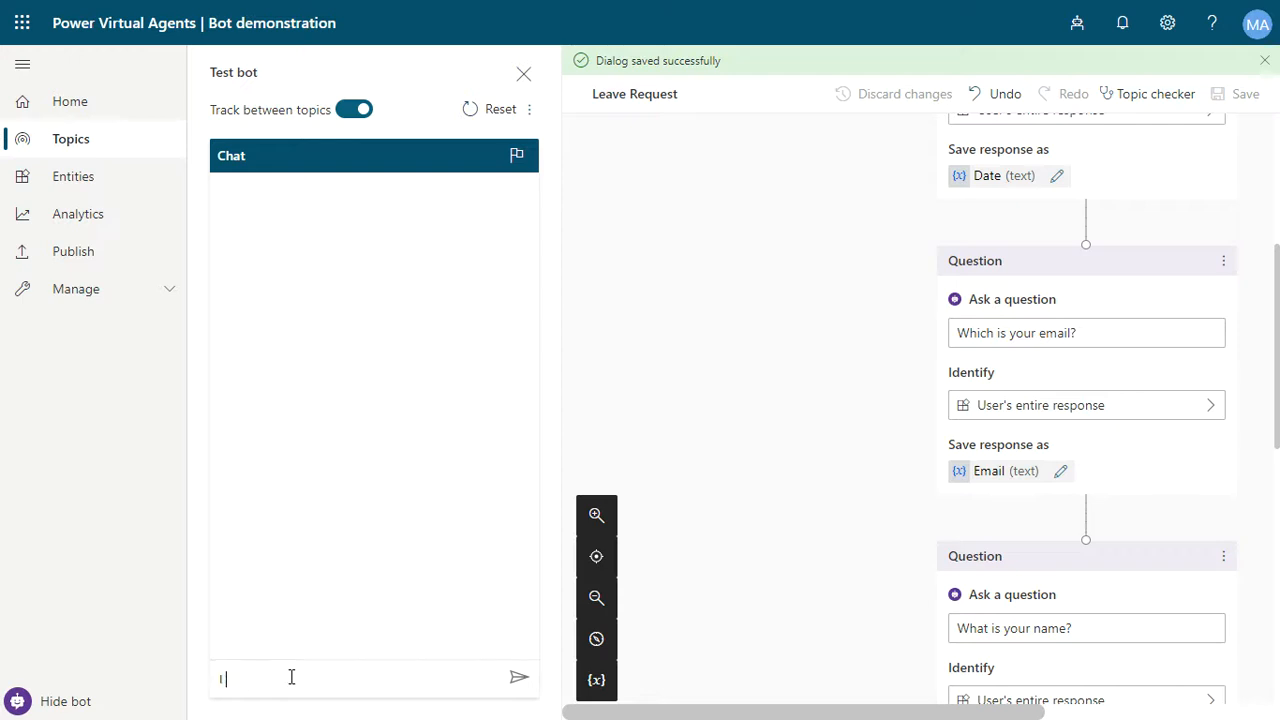
pyautogui.write(' want to request a leave')
pyautogui.press('Return')
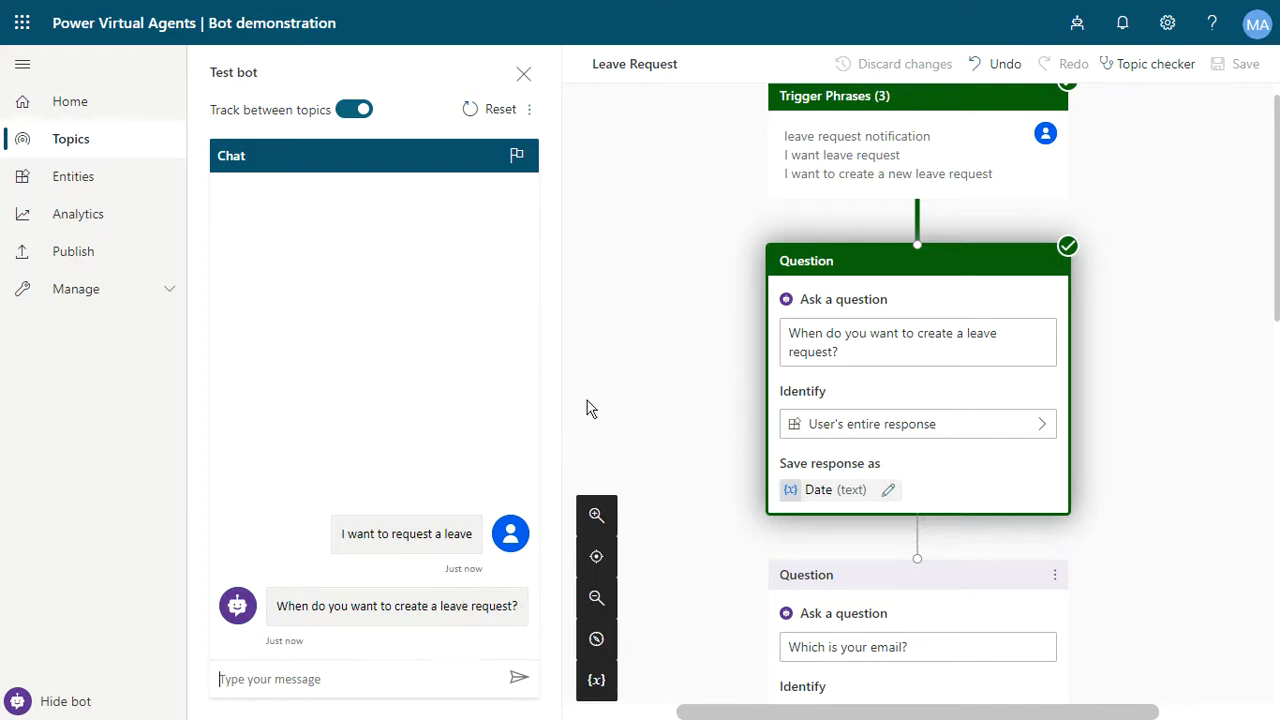
# - Answer the bot's date question with 05/20/2020
pyautogui.write('05/20/2020')
pyautogui.press('Return')
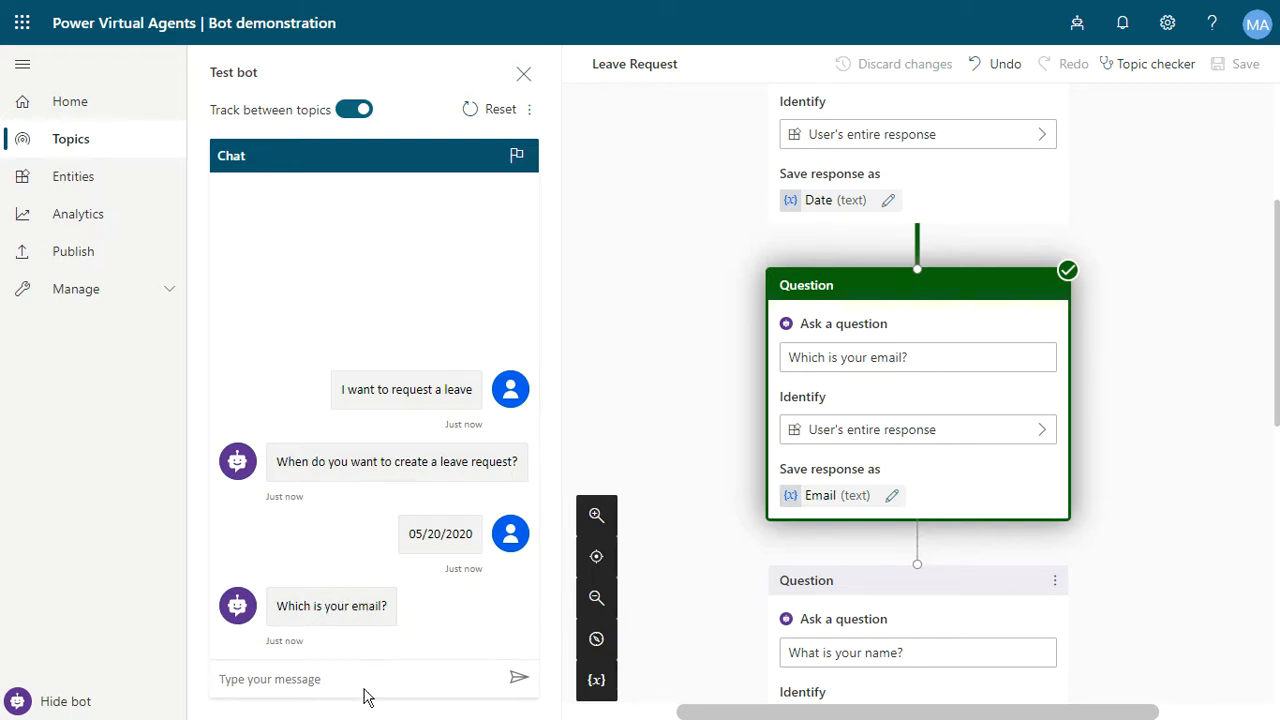
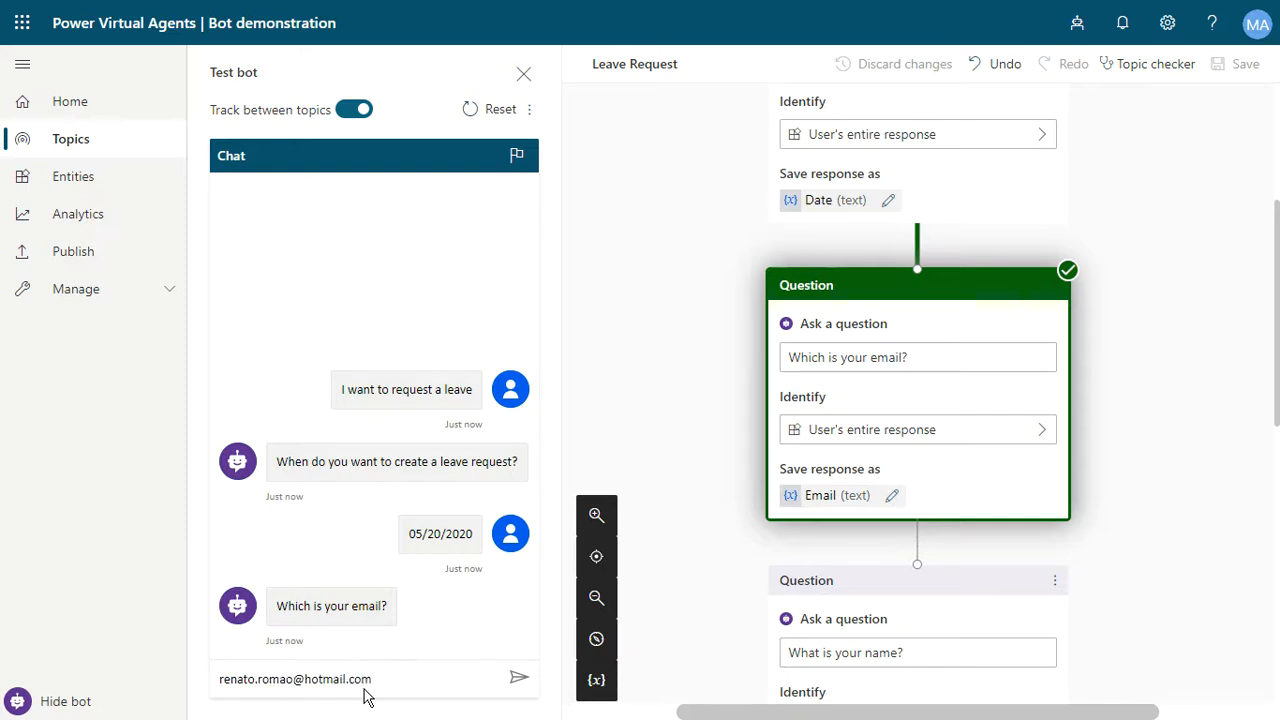
# - Answer the email and name questions with the user's email address and full name
pyautogui.press('Return')
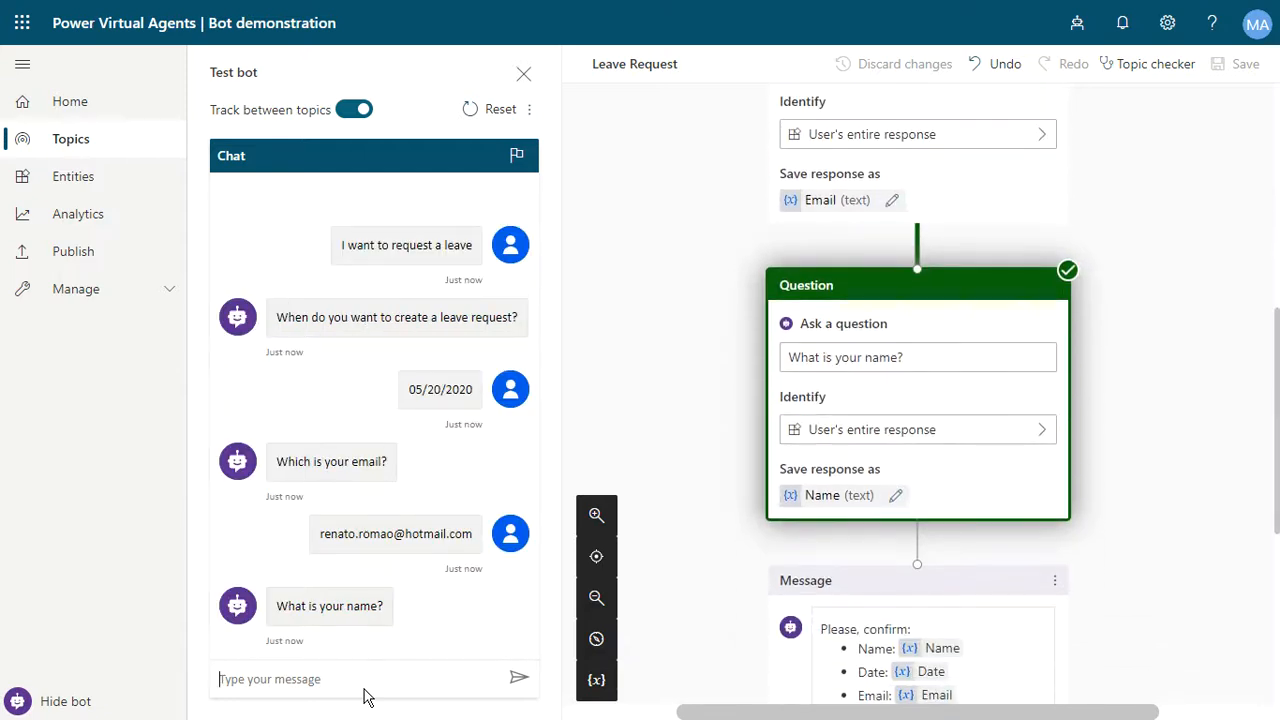
pyautogui.press('Return')
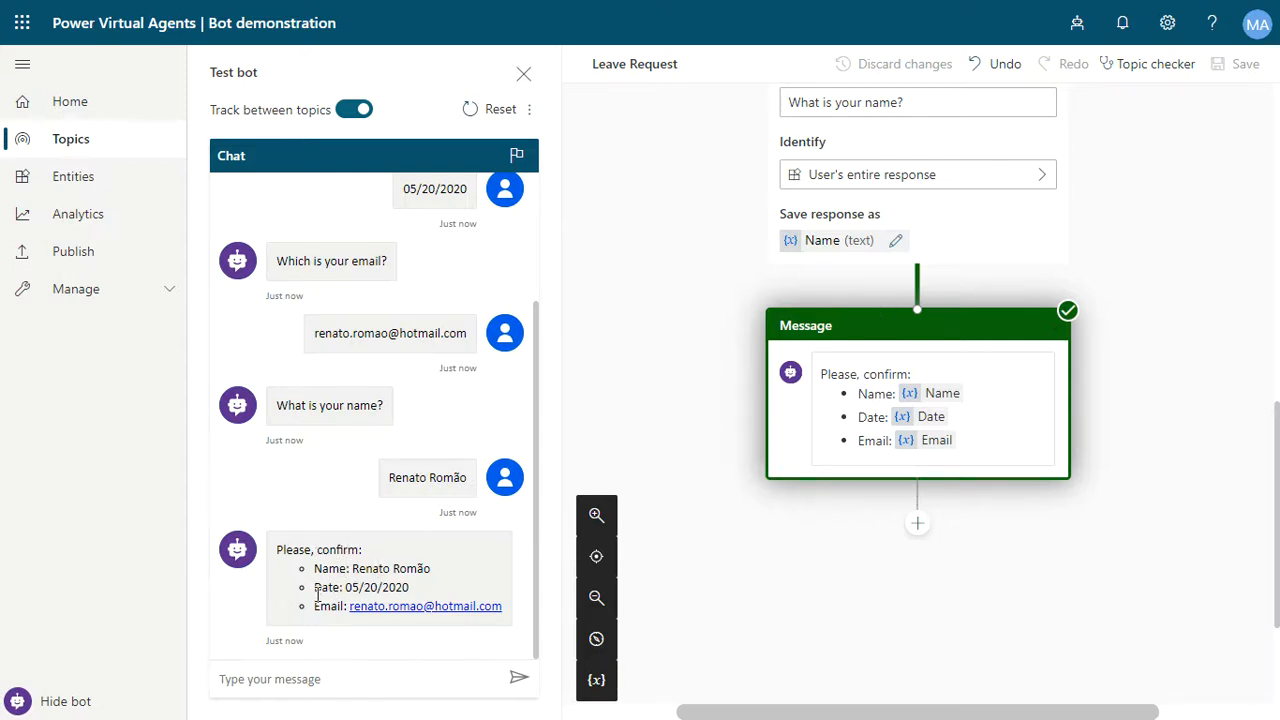
# - Review the topic's highlighted path from the trigger phrases down to the confirmation message
pyautogui.scroll(3, 430, 380)
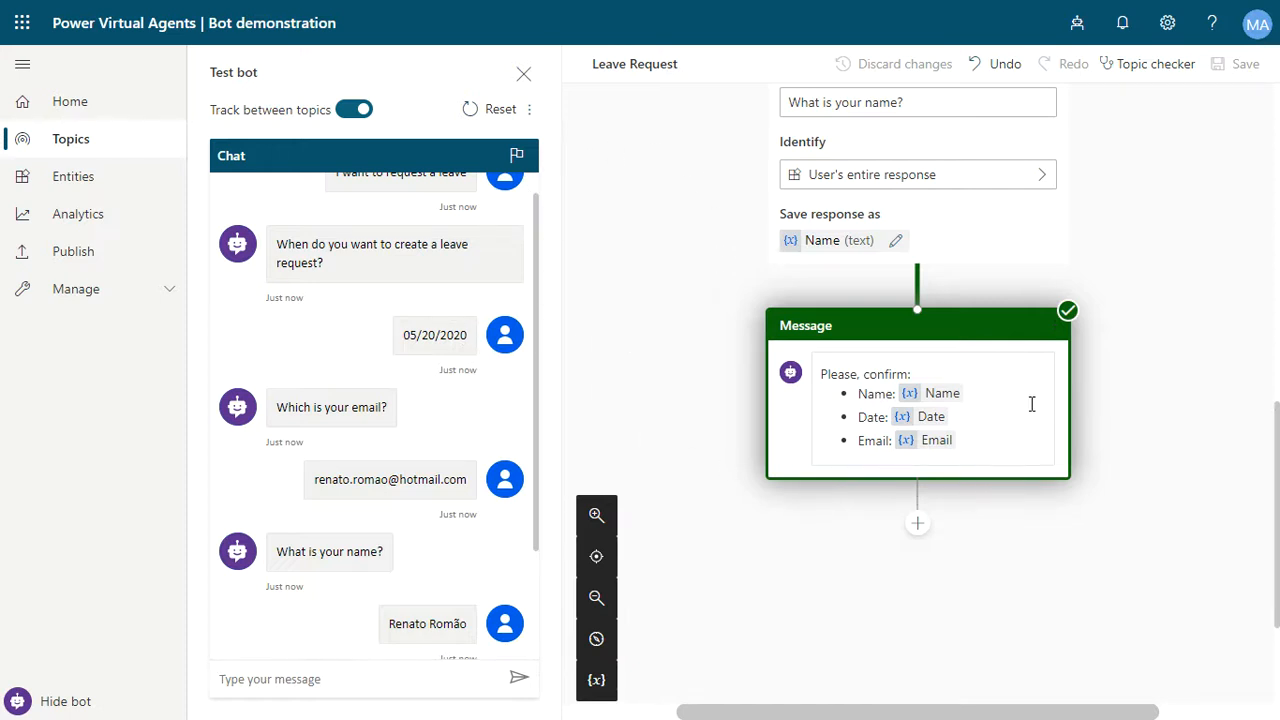
pyautogui.scroll(5, 1011, 334)
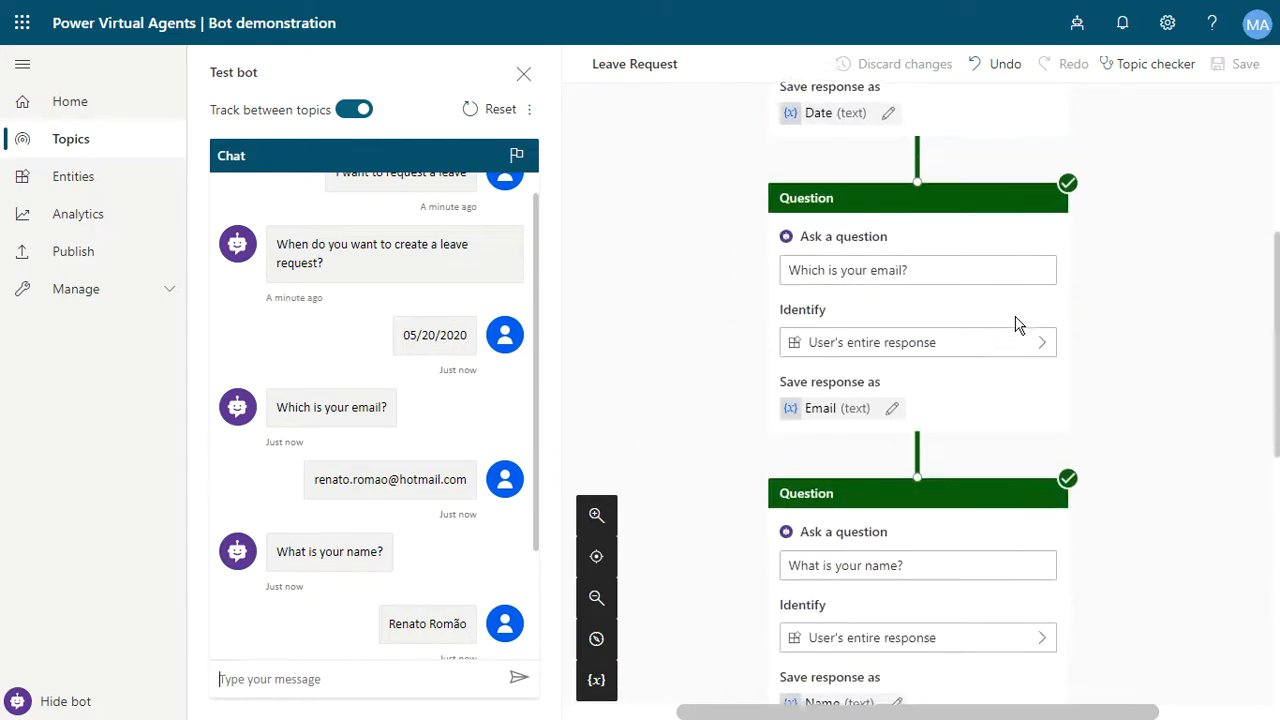
pyautogui.scroll(4, 1015, 325)
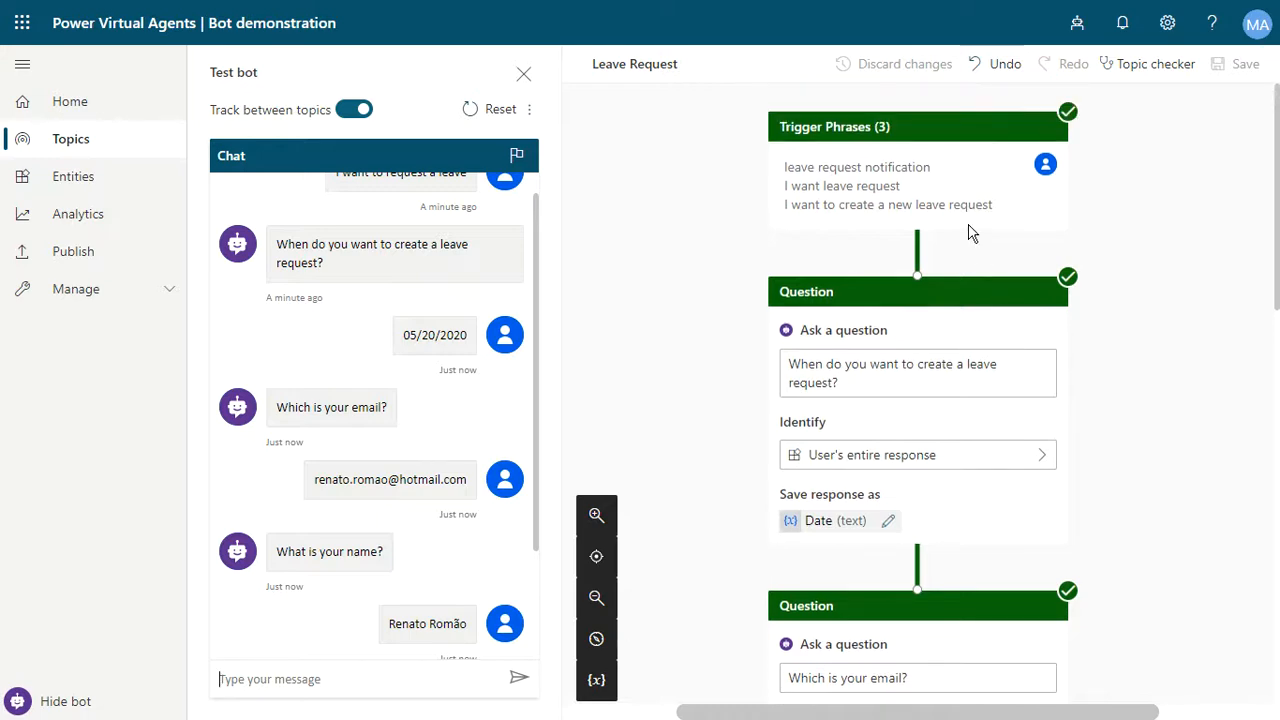
pyautogui.scroll(-4, 968, 234)
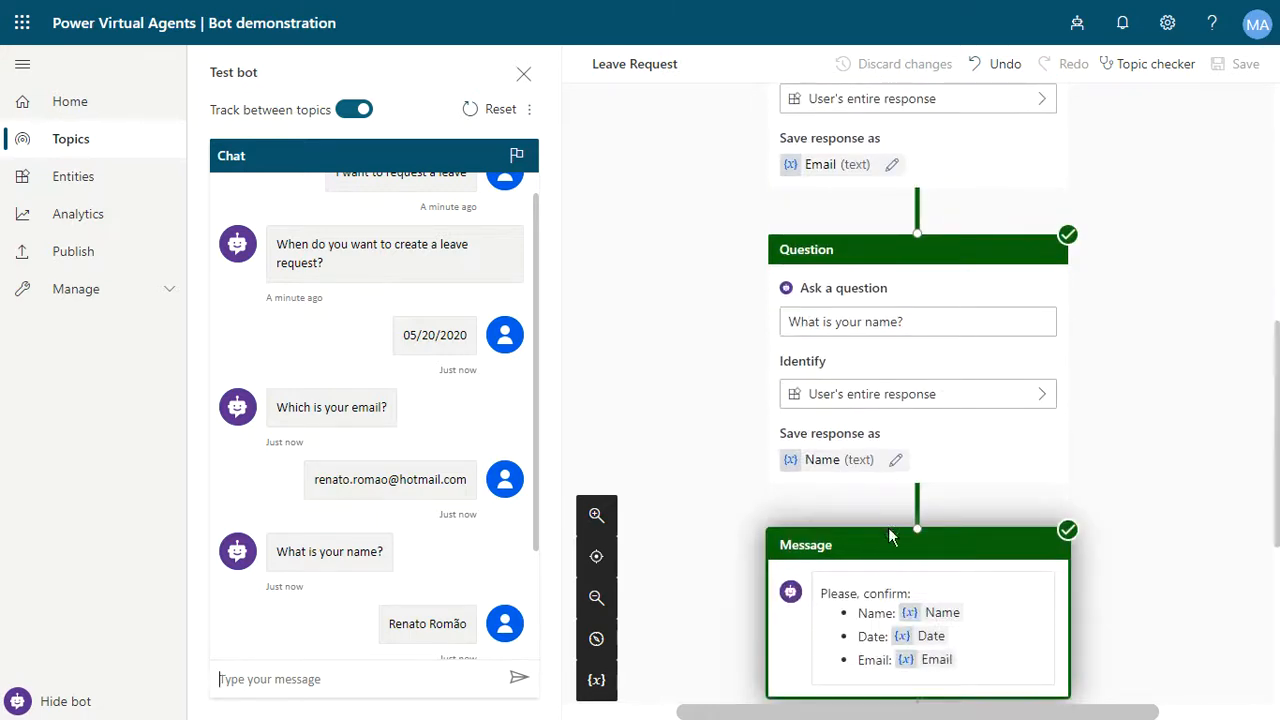
pyautogui.scroll(-3, 894, 530)
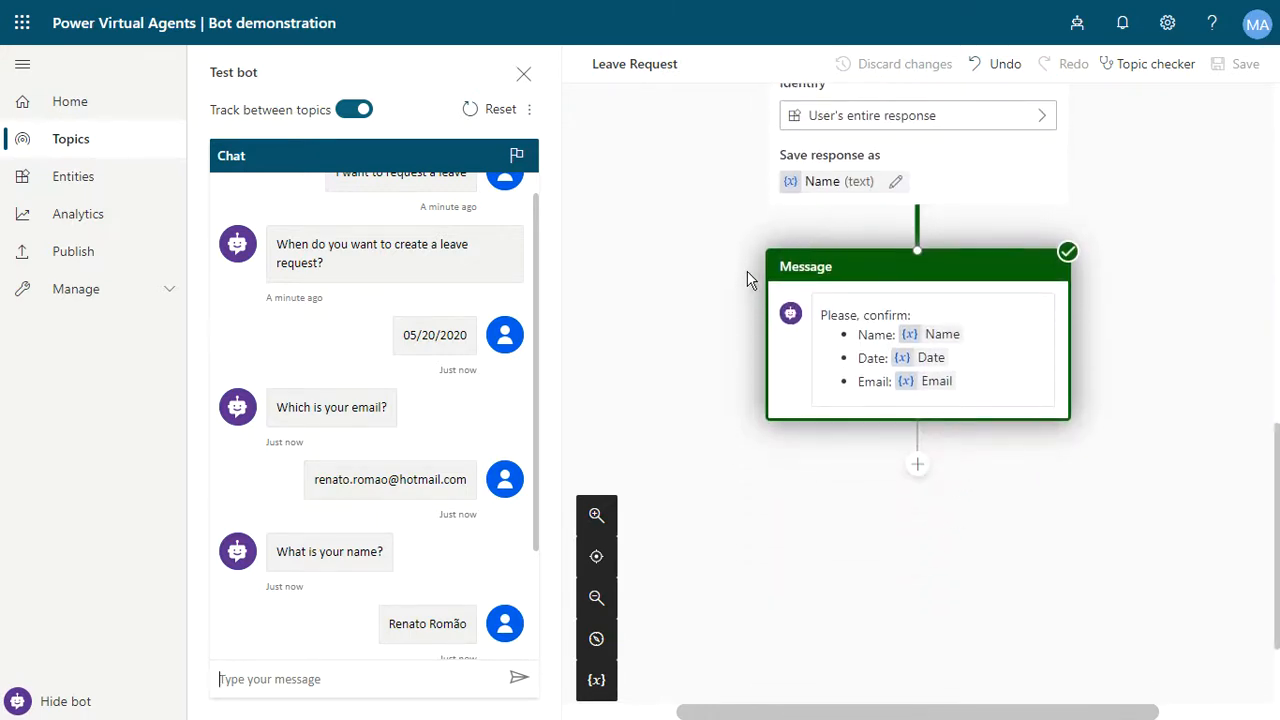